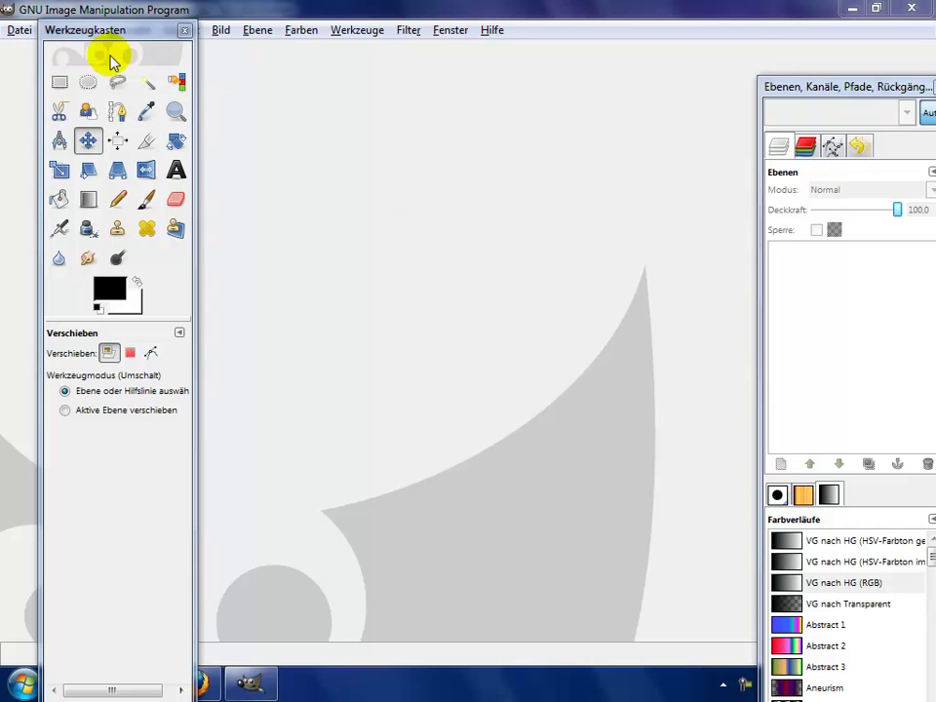
# Step: Create a new 400×200 pixel image with Datei > Neu
pyautogui.click(17, 30)
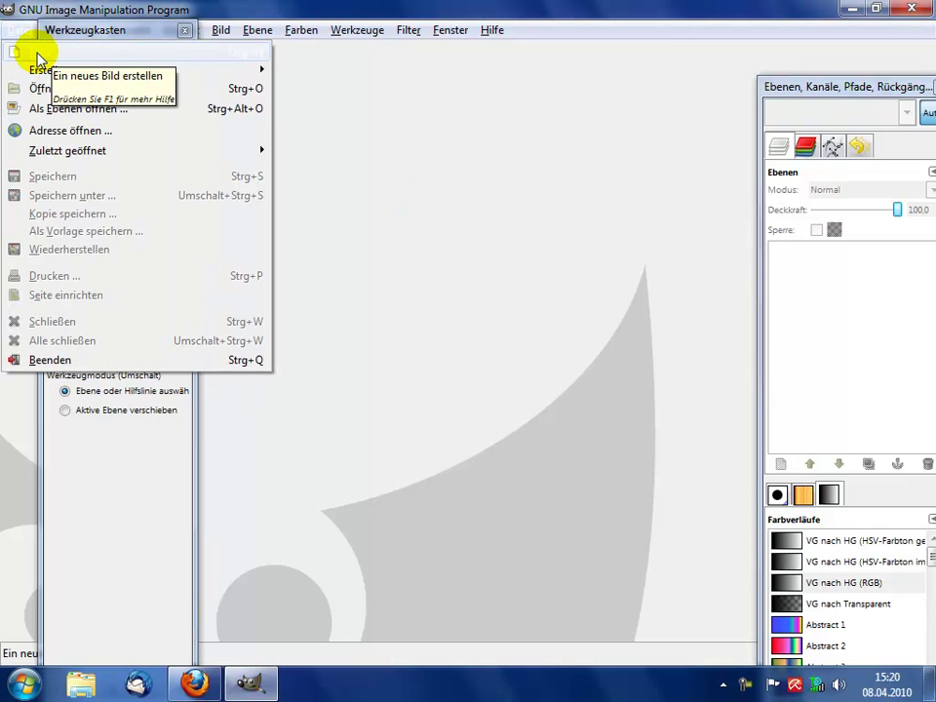
pyautogui.click(24, 50)
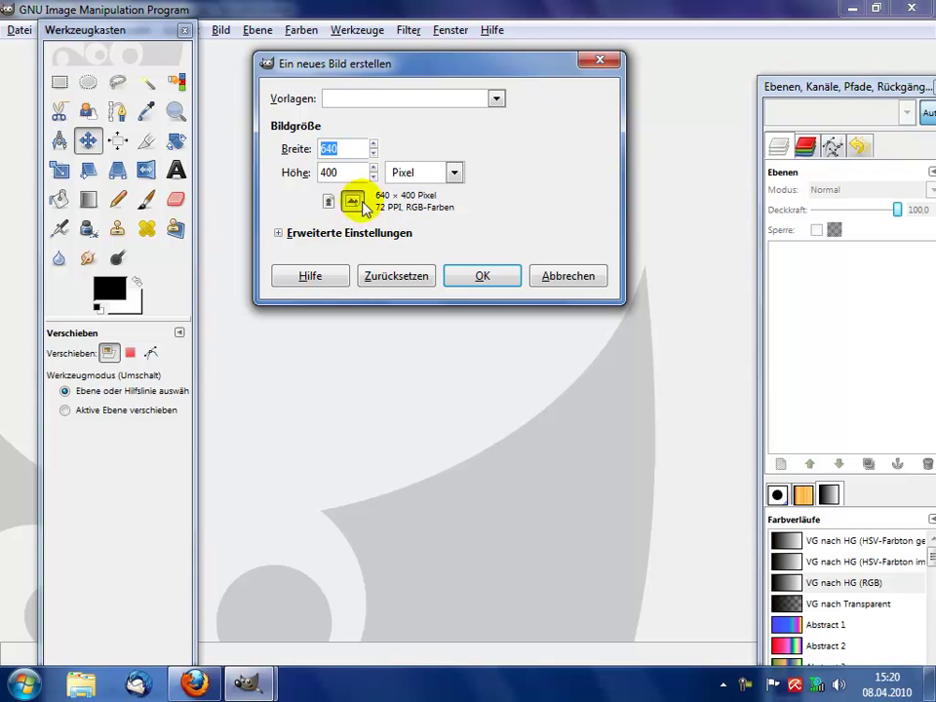
pyautogui.write('40')
pyautogui.press('Tab')
pyautogui.write('200')
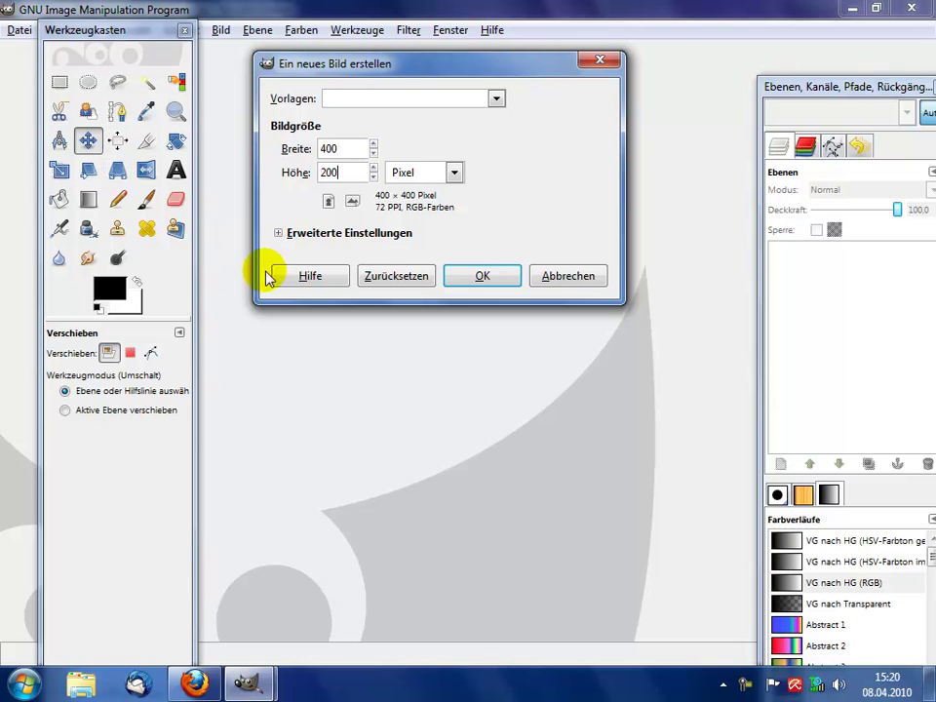
pyautogui.click(476, 277)
pyautogui.click(476, 279)
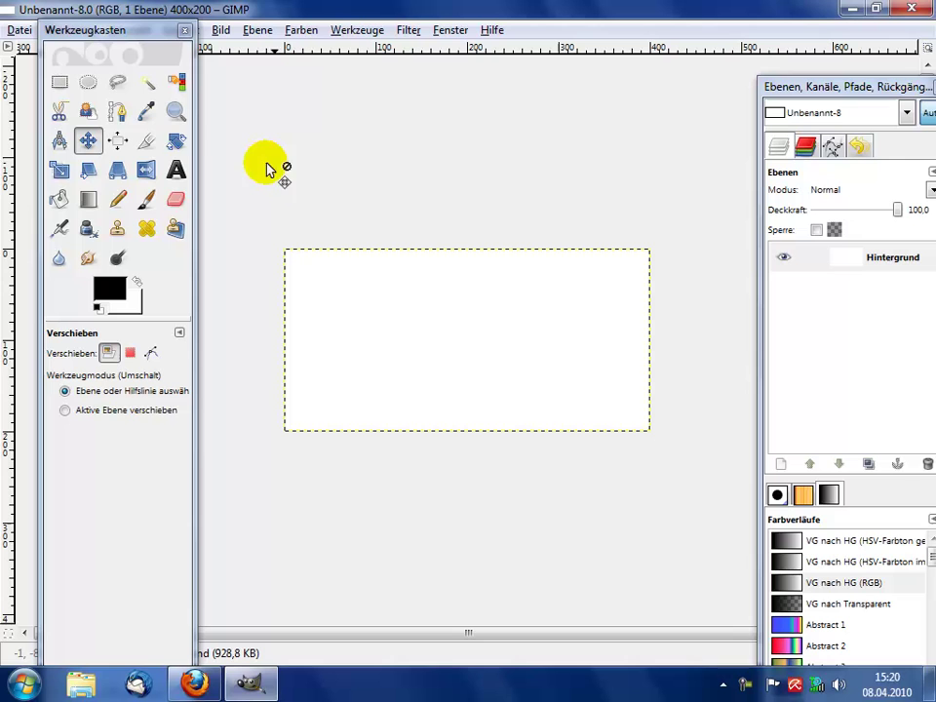
# Step: Set the foreground colour to green 00ff00 and the background to black 000000
pyautogui.click(105, 285)
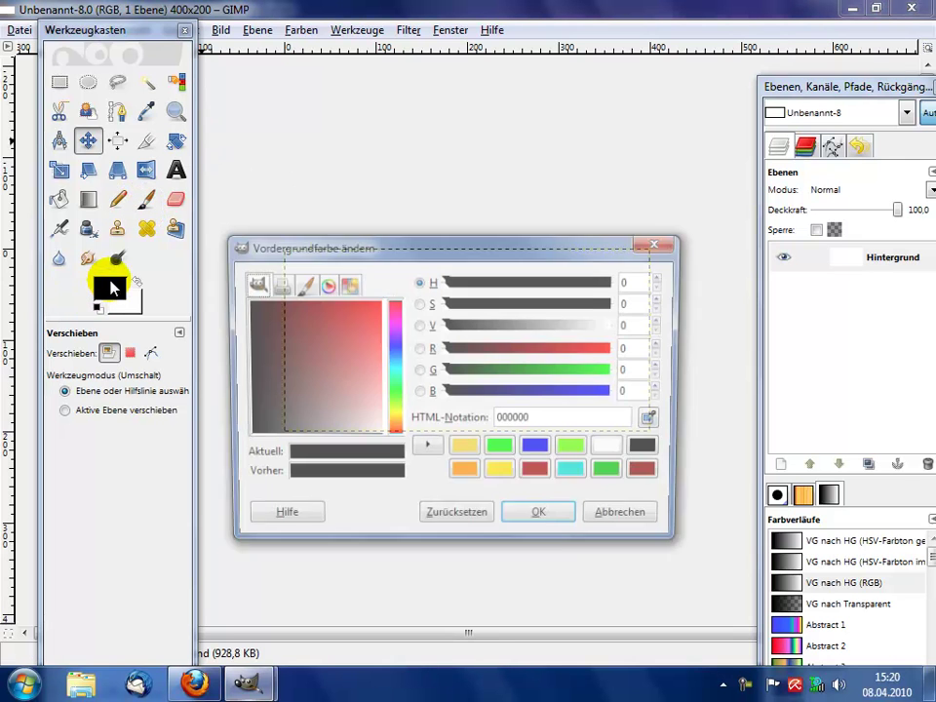
pyautogui.click(501, 450)
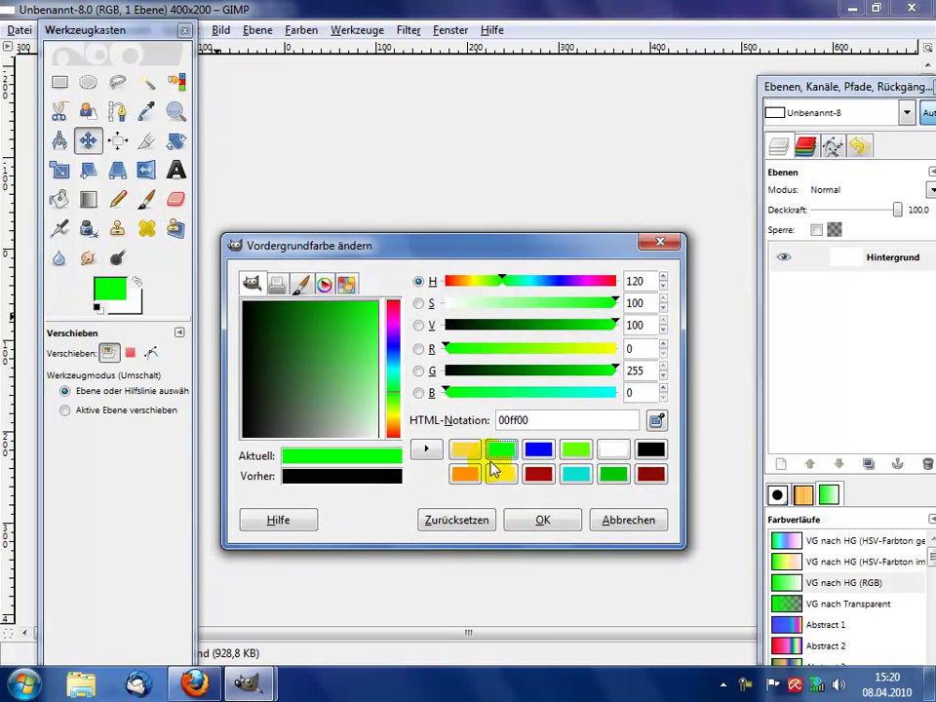
pyautogui.click(544, 523)
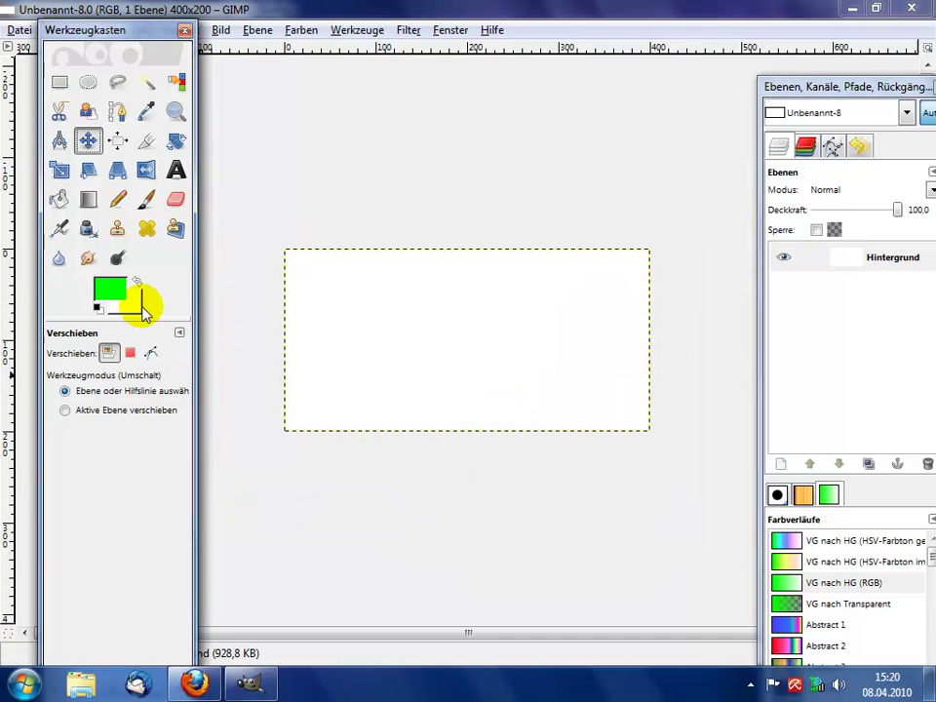
pyautogui.click(136, 307)
pyautogui.click(378, 435)
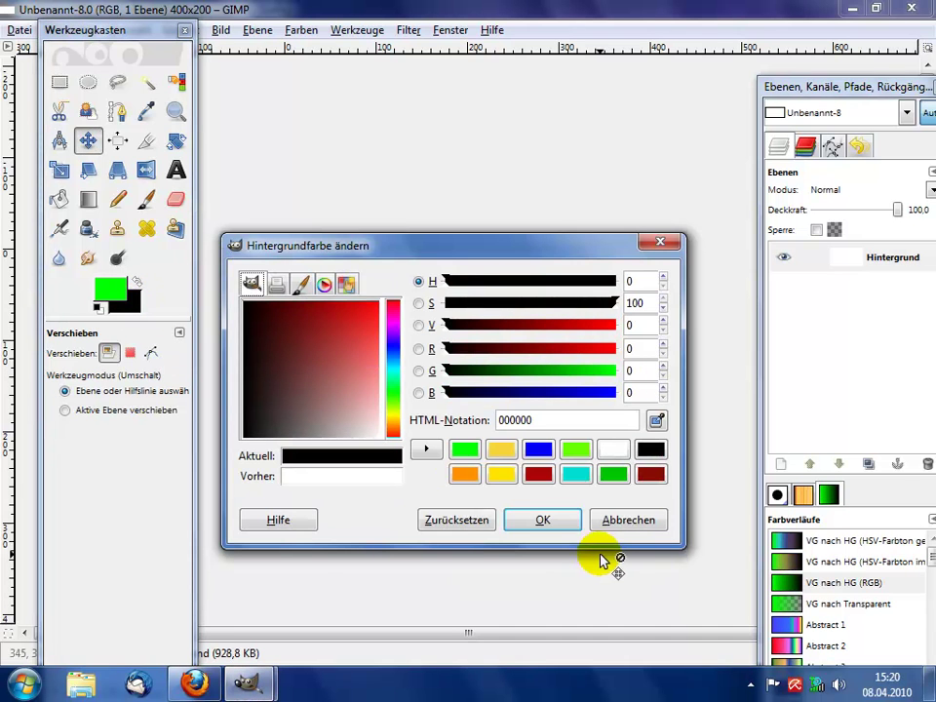
pyautogui.click(541, 520)
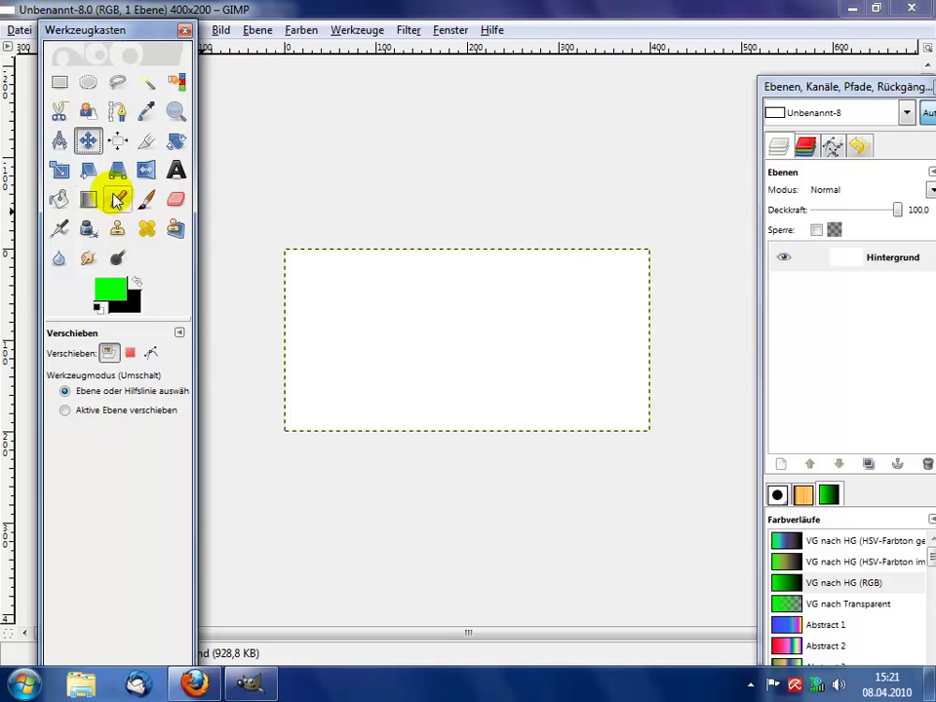
# Step: Fill the canvas with a Kreisförmig gradient dragged from the centre toward the right edge
pyautogui.click(88, 199)
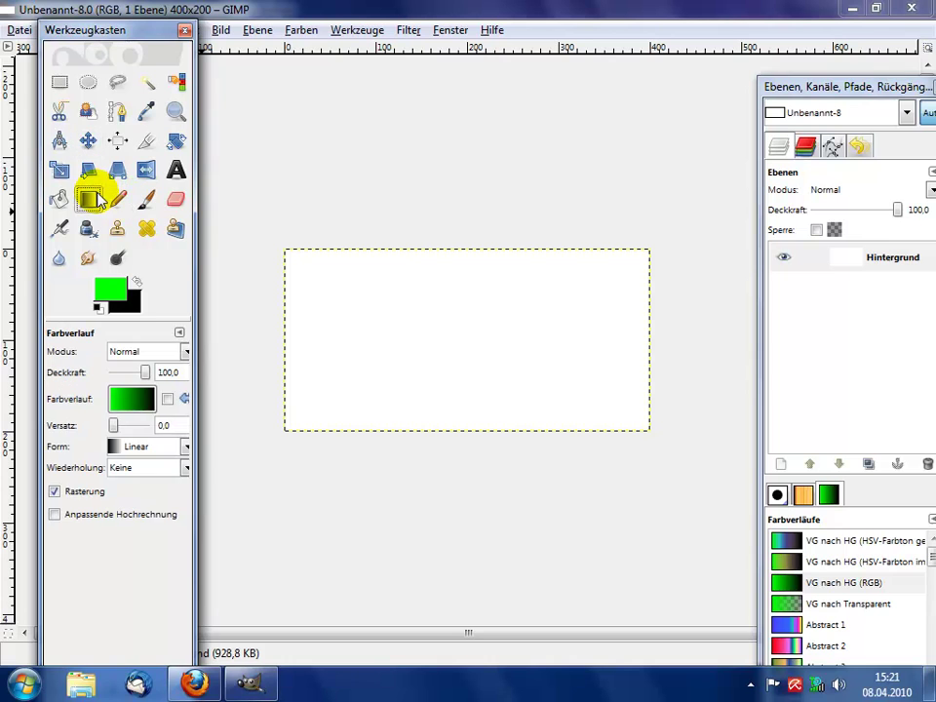
pyautogui.click(142, 449)
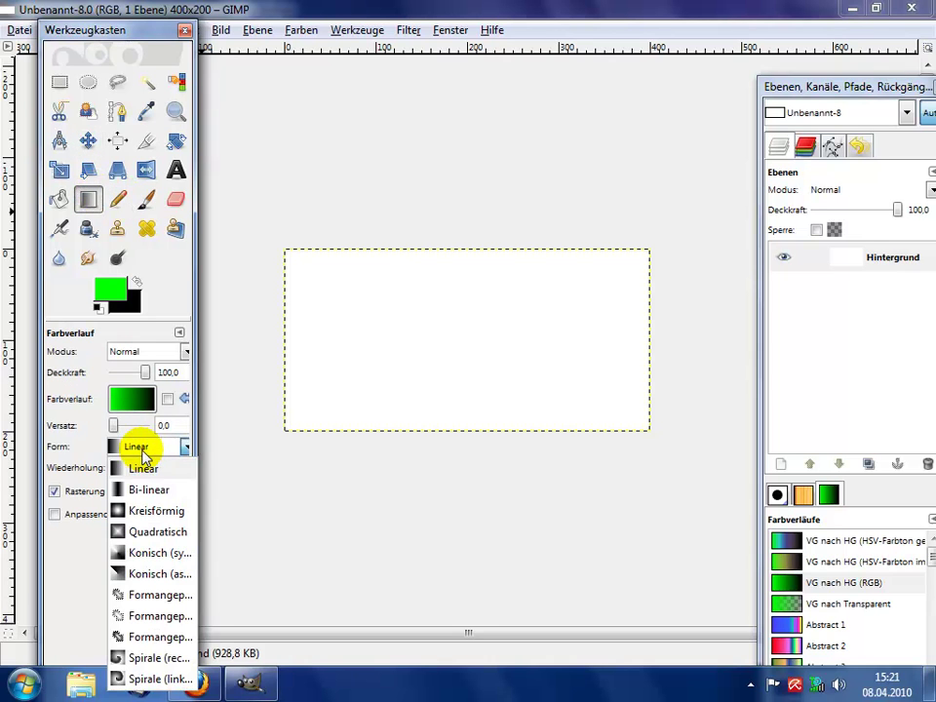
pyautogui.click(156, 511)
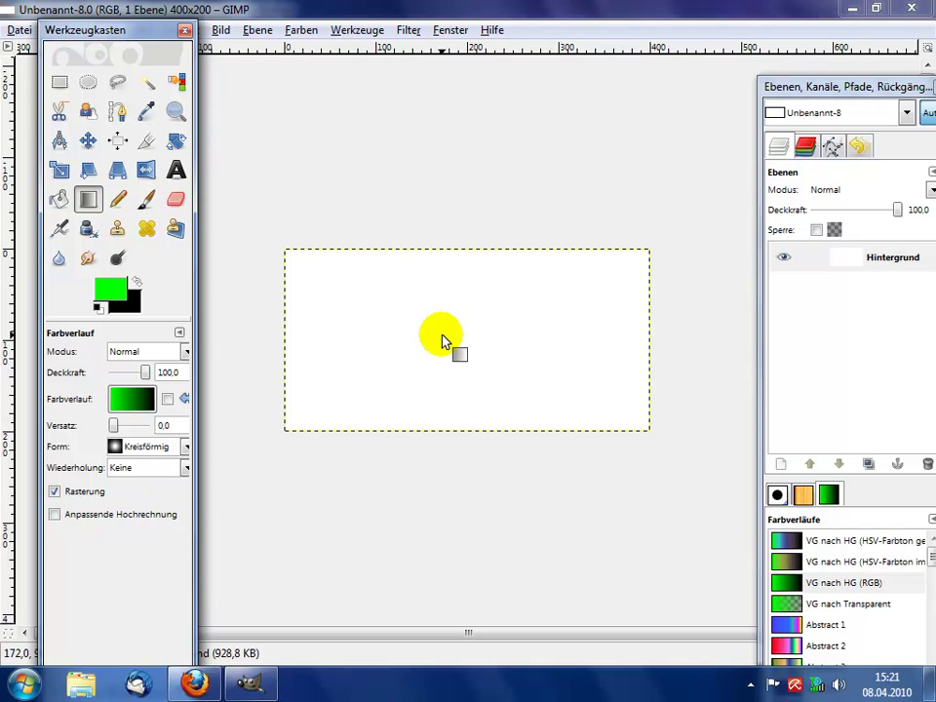
pyautogui.moveTo(464, 348); pyautogui.dragTo(706, 343)
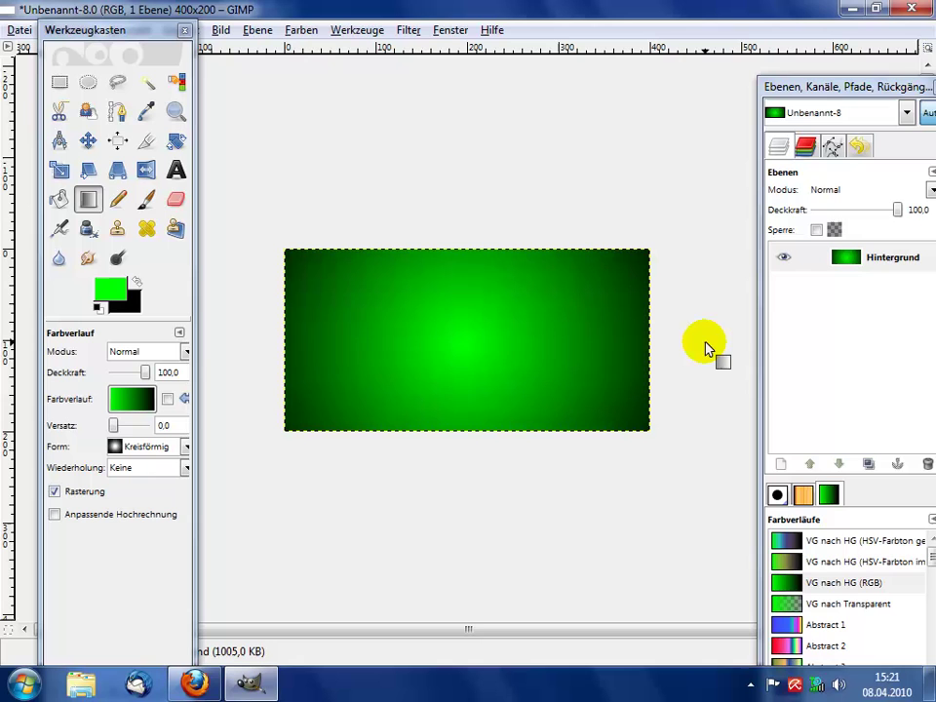
# Step: Add a new transparent layer named Muster
pyautogui.click(780, 465)
pyautogui.write('Muster')
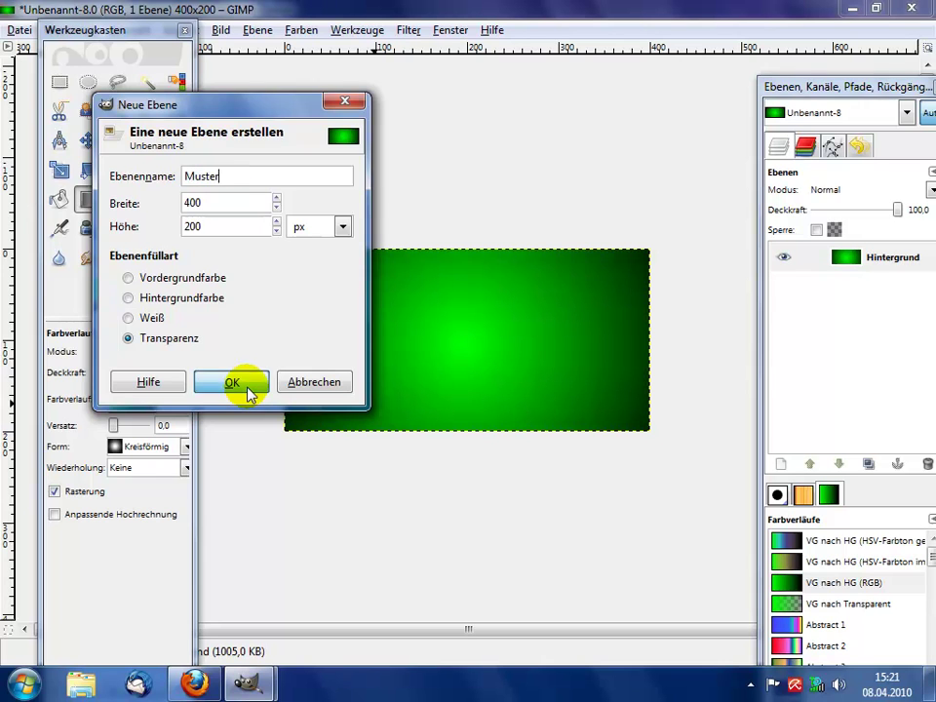
pyautogui.click(234, 382)
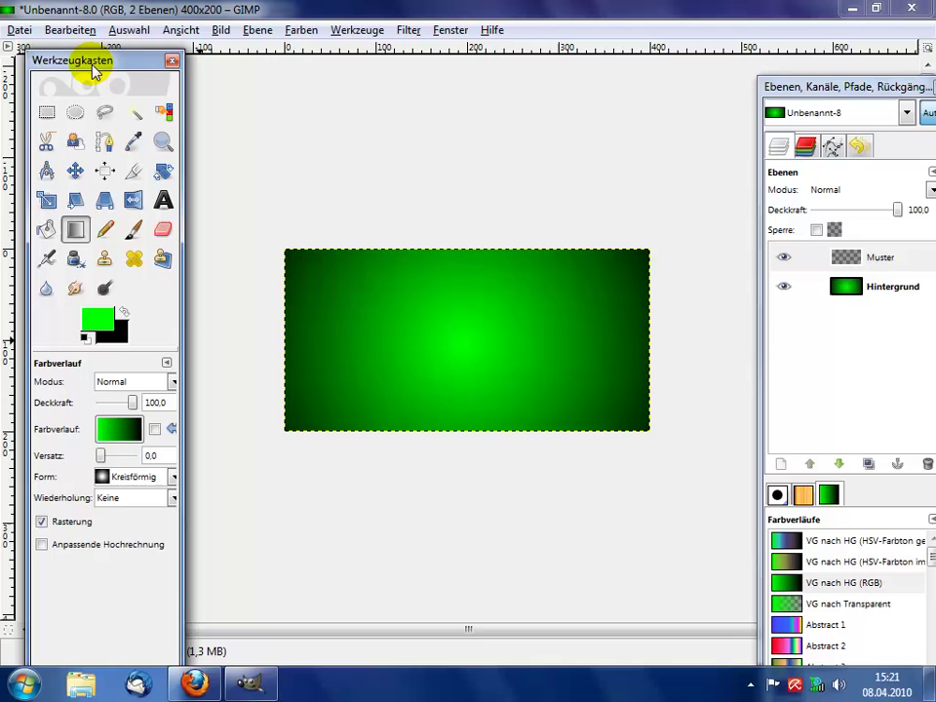
pyautogui.moveTo(108, 37); pyautogui.dragTo(90, 85)
# Step: Bucket-fill Muster with the 3D Green pattern and lower its opacity to 16.7
pyautogui.click(43, 250)
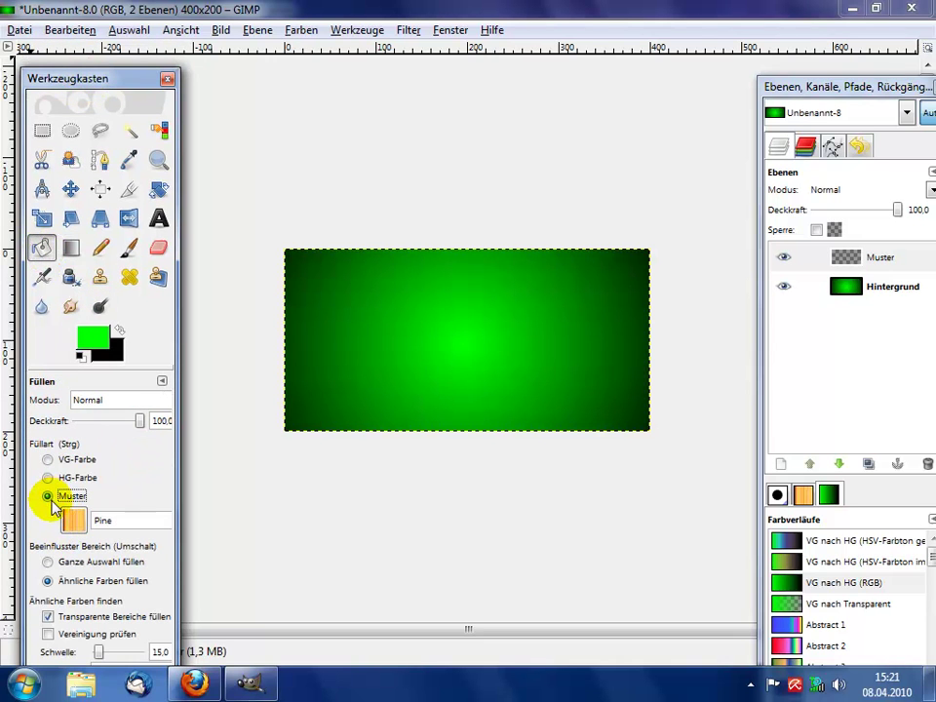
pyautogui.click(73, 522)
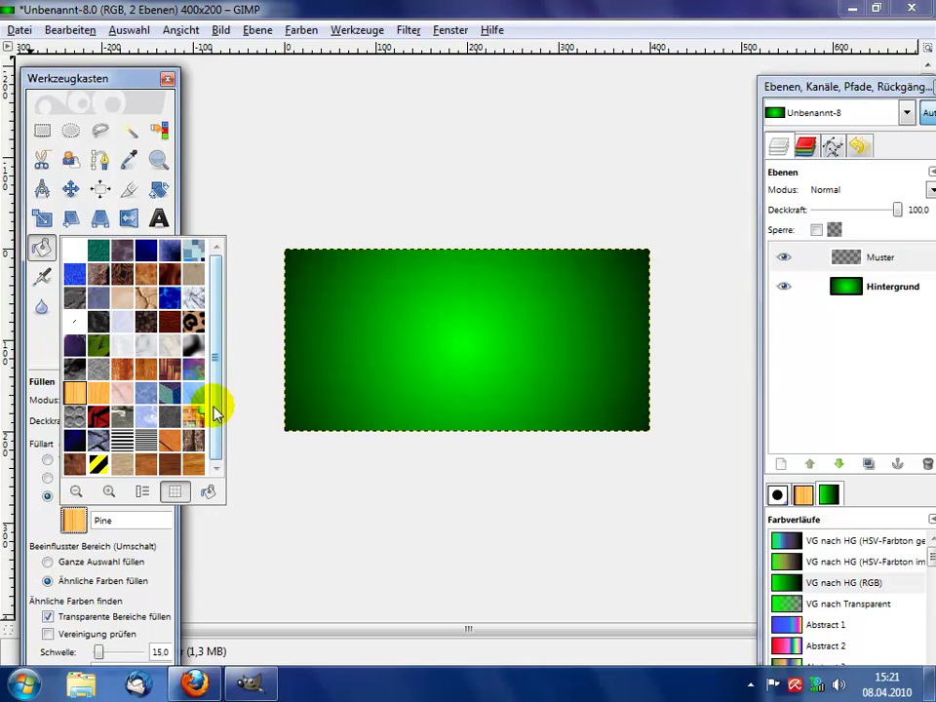
pyautogui.click(99, 249)
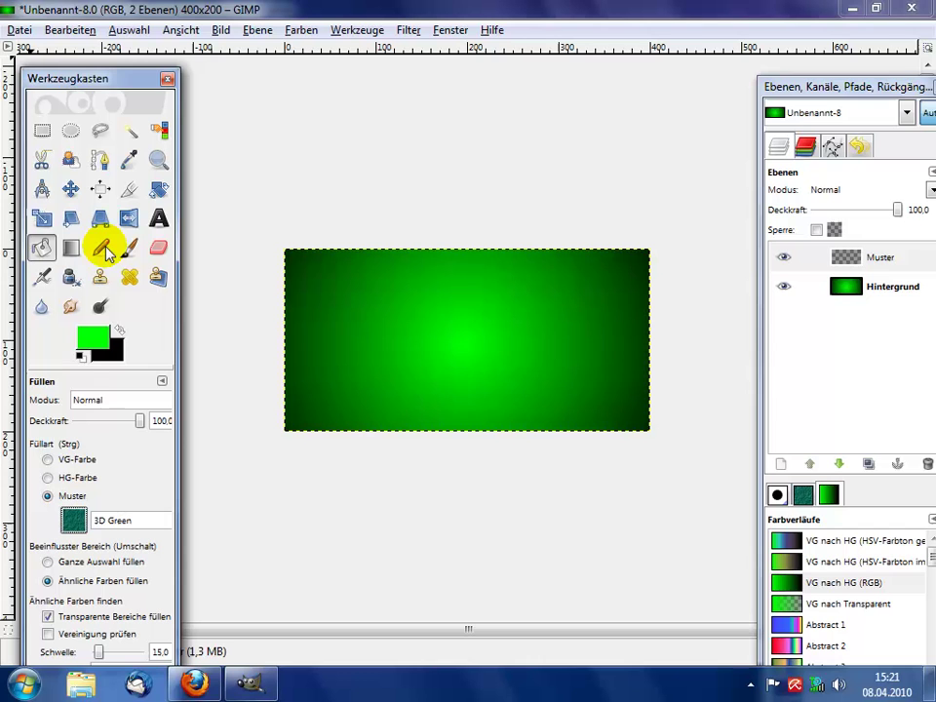
pyautogui.click(420, 351)
pyautogui.moveTo(896, 210); pyautogui.dragTo(834, 212)
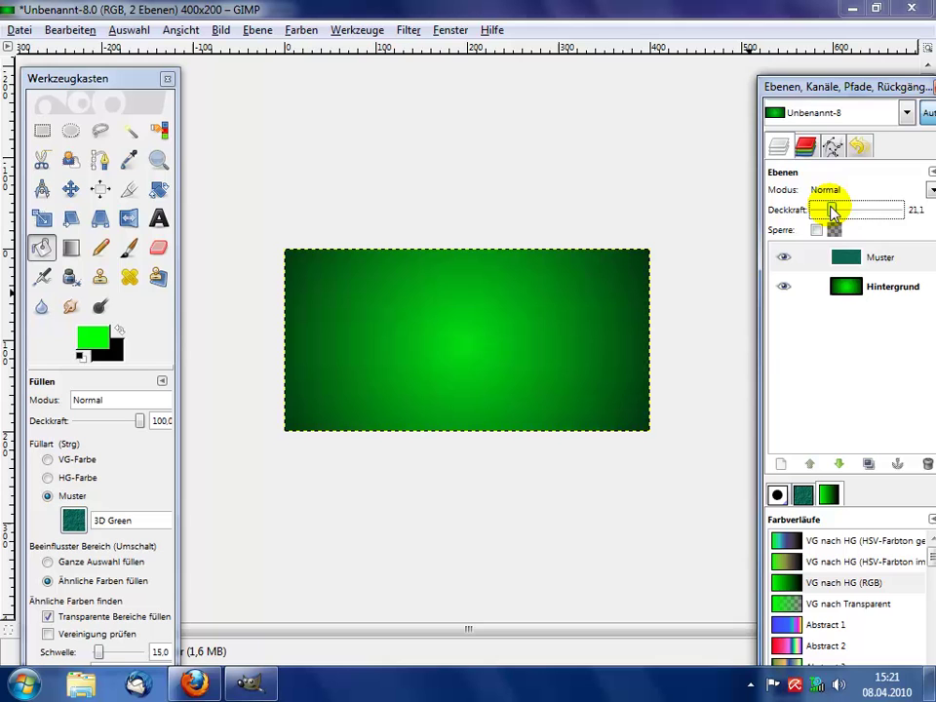
pyautogui.click(783, 465)
pyautogui.write('Schein')
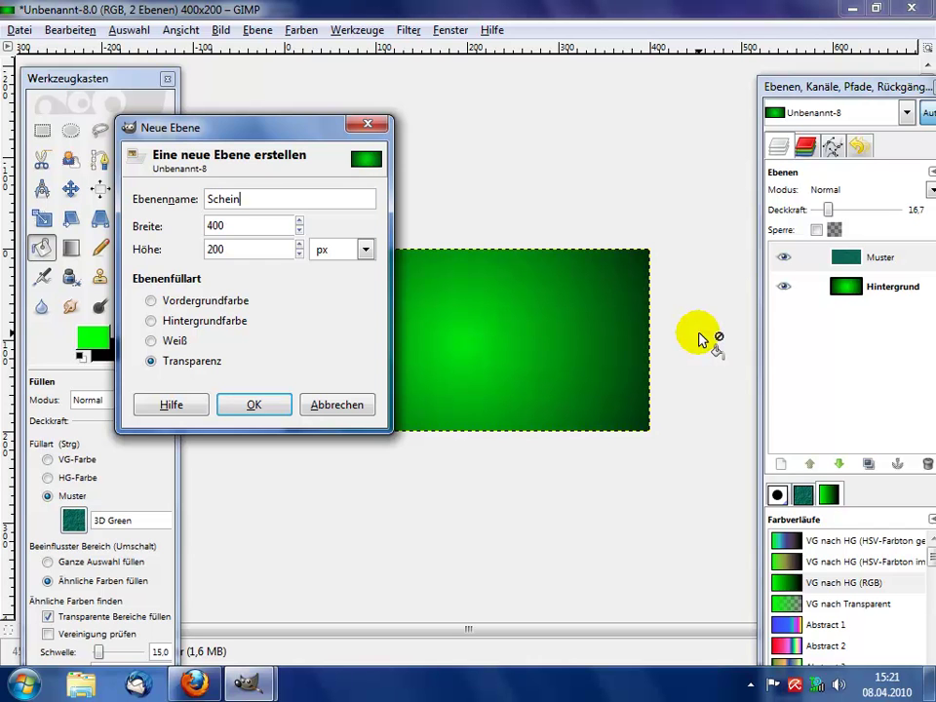
# Step: Add the transparent Schein layer and select a 505×206 ellipse over the banner's top
pyautogui.press('Return')
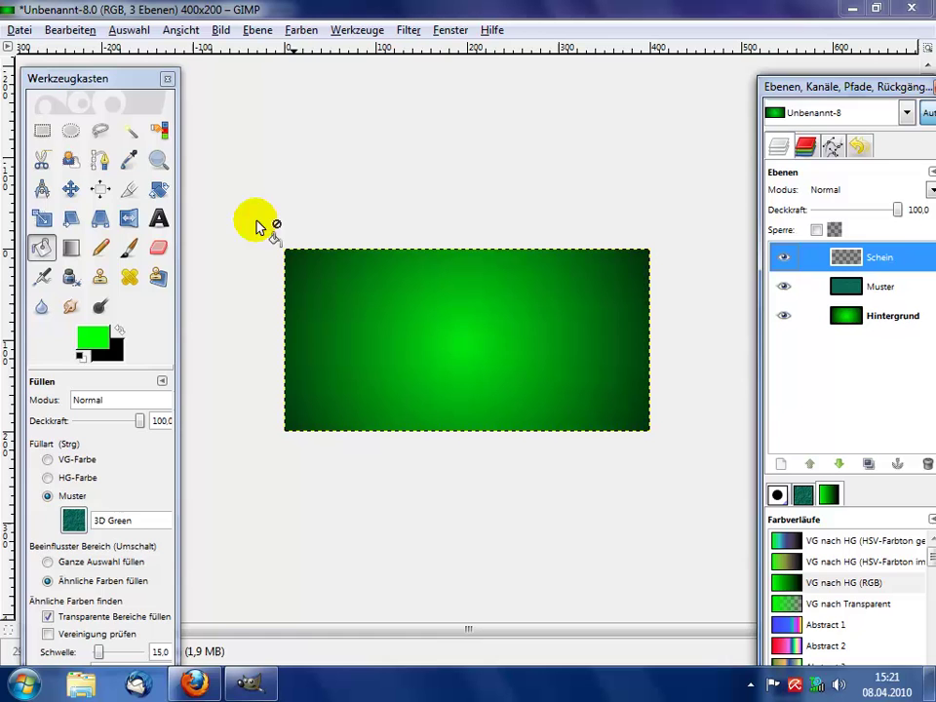
pyautogui.click(71, 131)
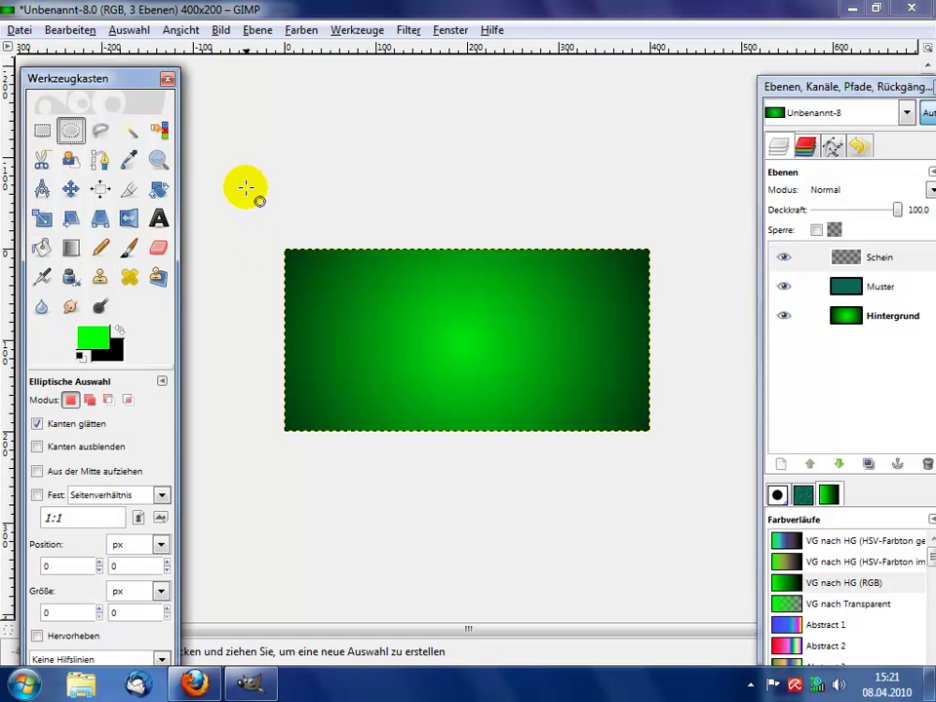
pyautogui.moveTo(234, 174); pyautogui.dragTo(689, 352)
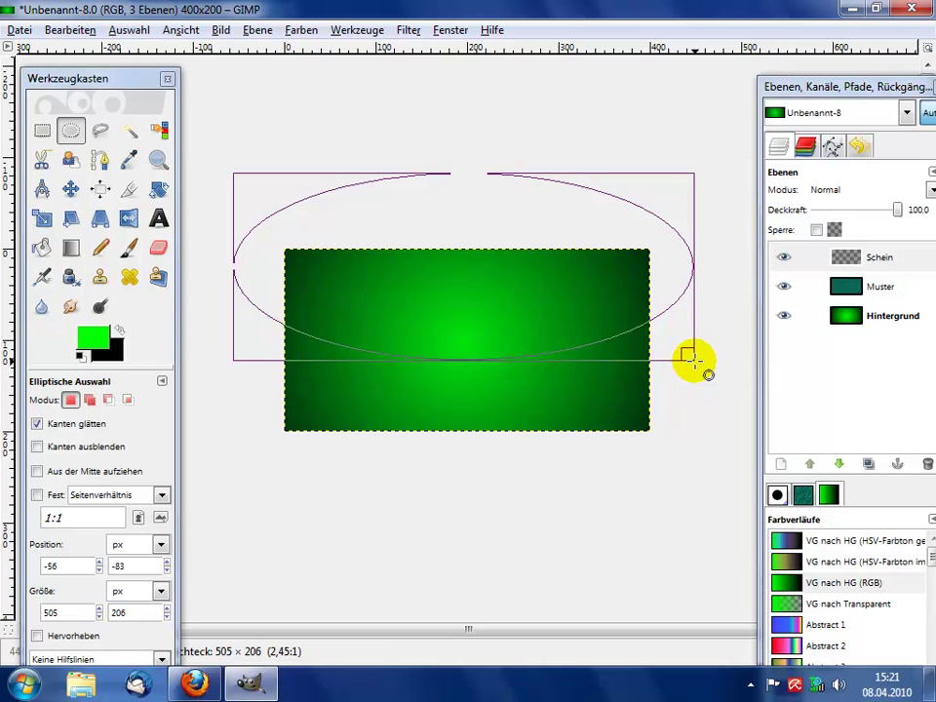
pyautogui.moveTo(685, 352); pyautogui.dragTo(690, 357)
# Step: Set the foreground colour to white (ffffff)
pyautogui.click(91, 338)
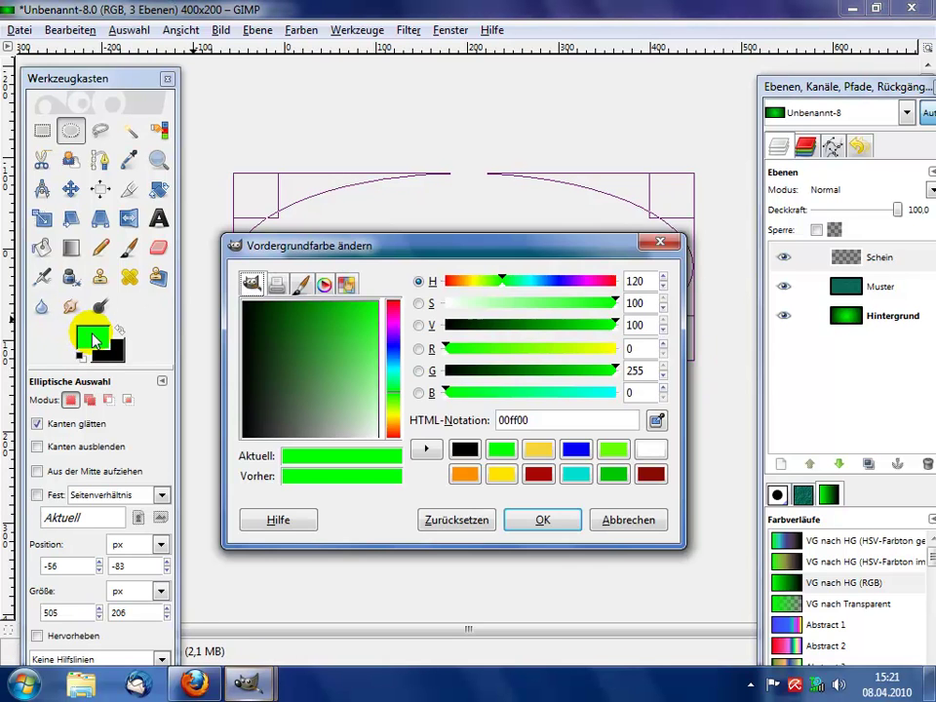
pyautogui.moveTo(317, 357); pyautogui.dragTo(380, 441)
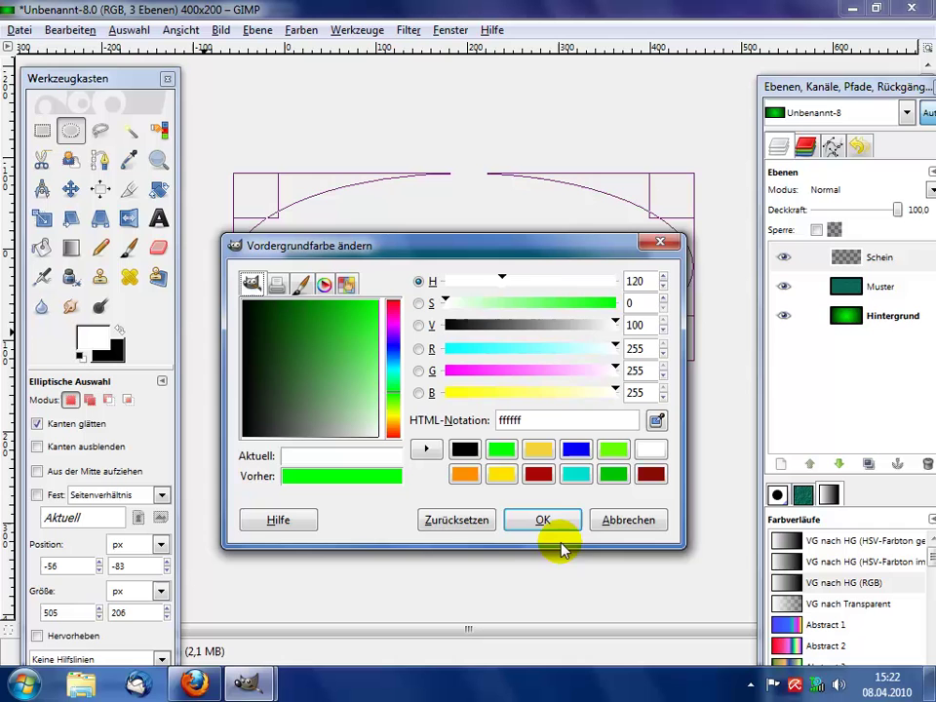
pyautogui.click(543, 520)
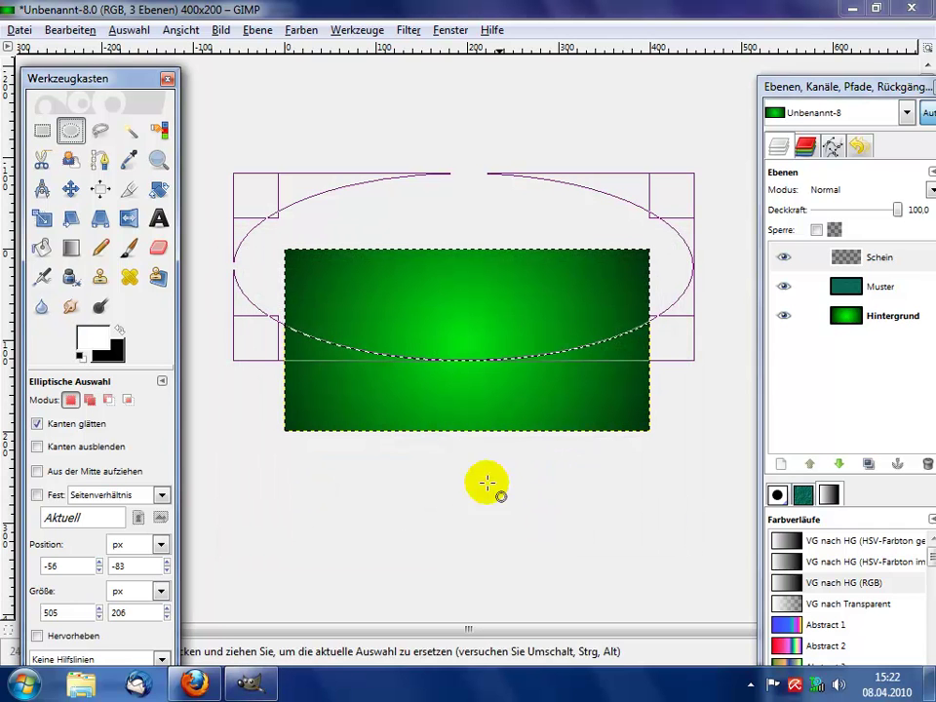
# Step: Set up a Linear Blend tool with the VG nach Transparent gradient
pyautogui.click(77, 251)
pyautogui.click(136, 502)
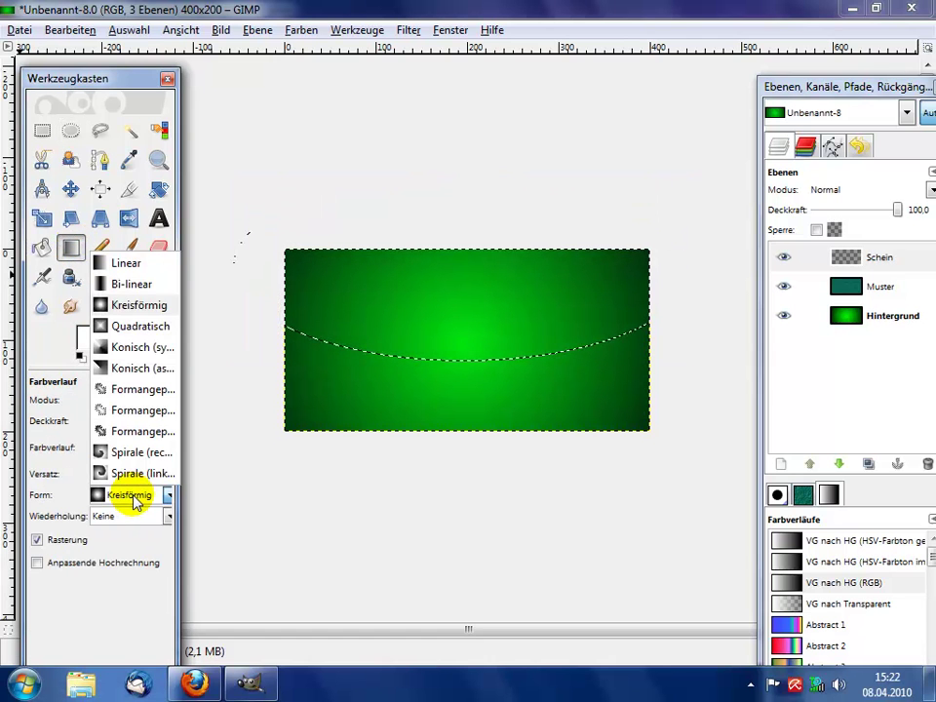
pyautogui.click(127, 263)
pyautogui.click(115, 449)
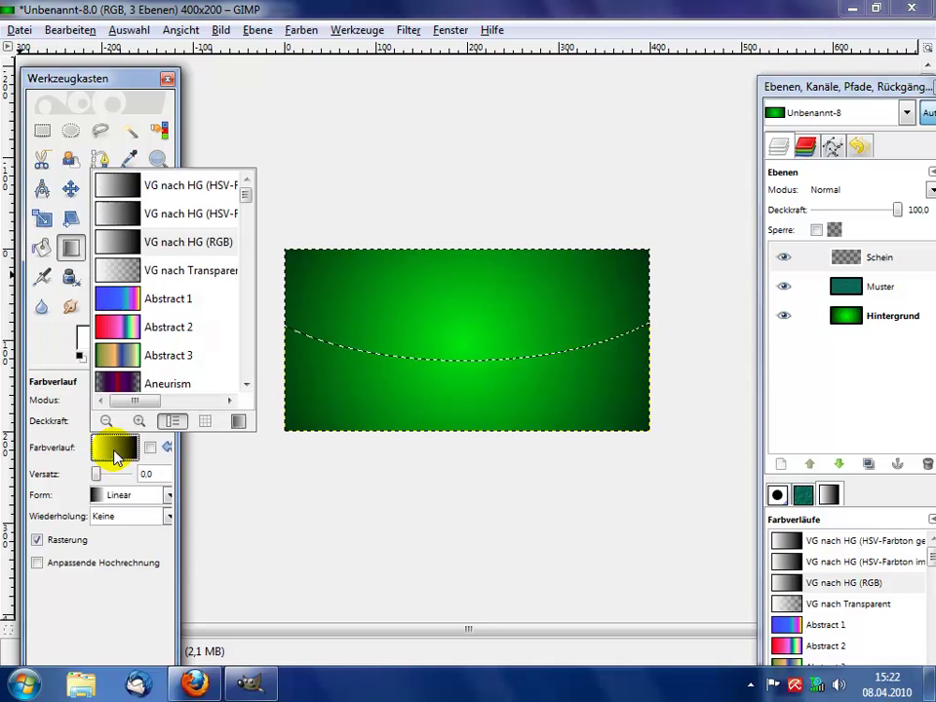
pyautogui.click(128, 271)
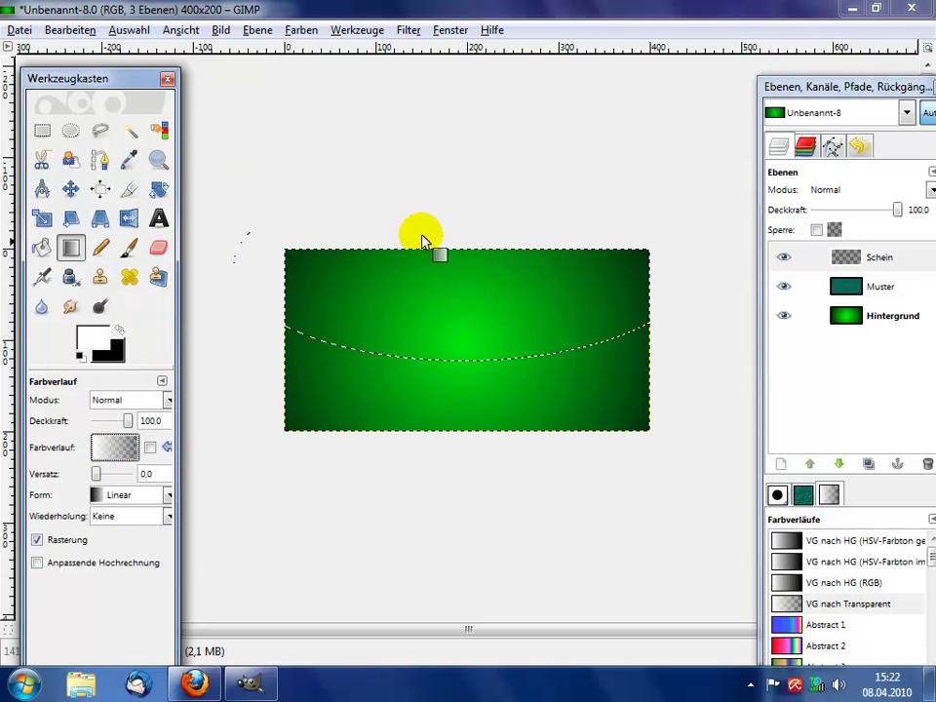
# Step: Drag a white gloss downward in the ellipse, select all, and add layer 'Brush'
pyautogui.moveTo(453, 185); pyautogui.dragTo(457, 329)
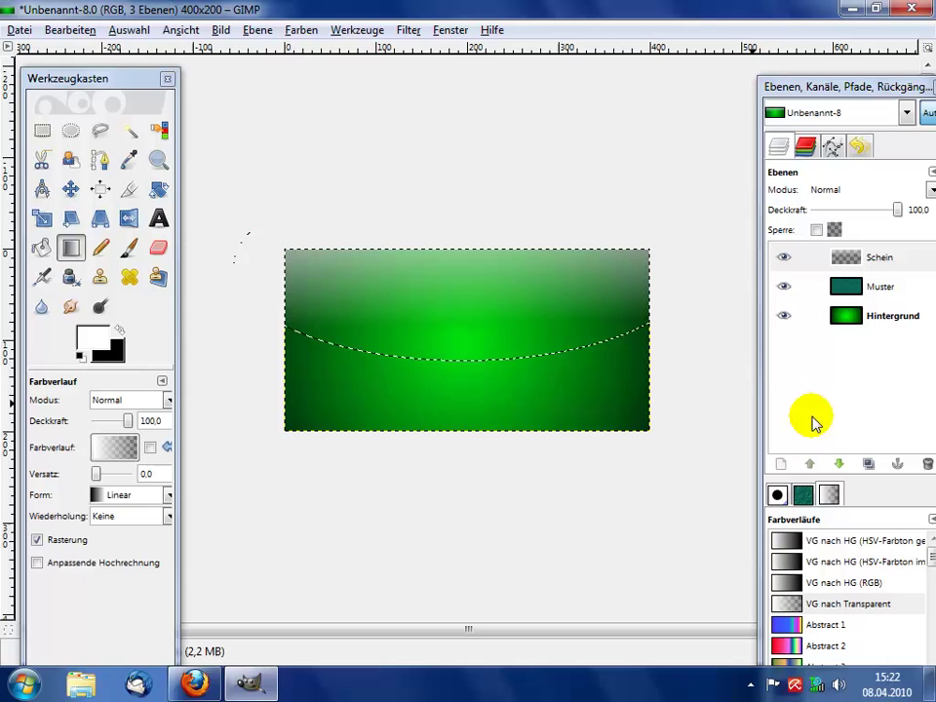
pyautogui.click(130, 29)
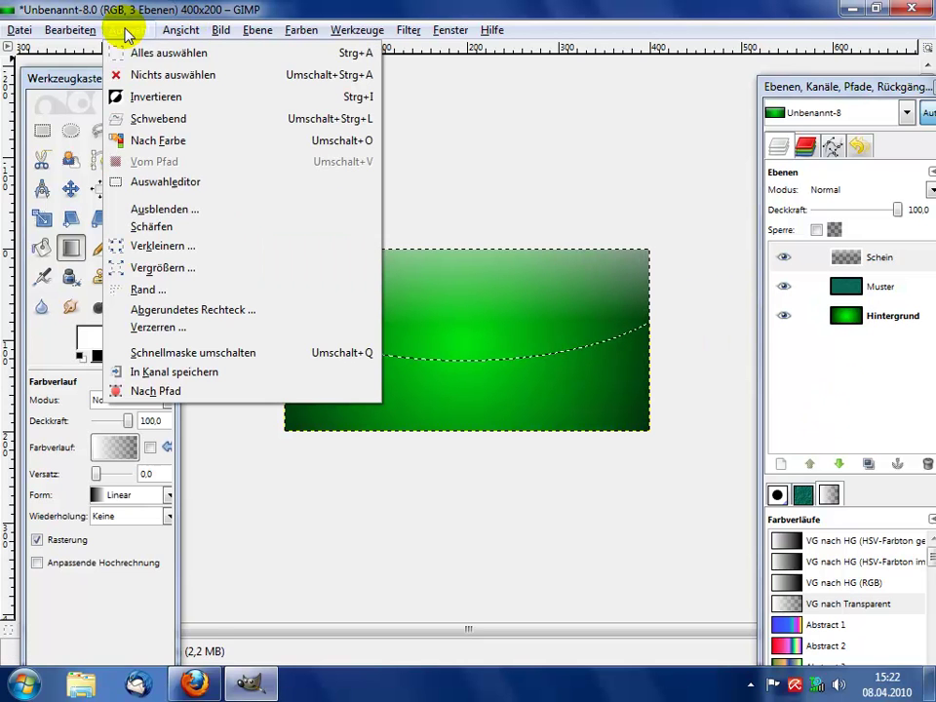
pyautogui.click(153, 54)
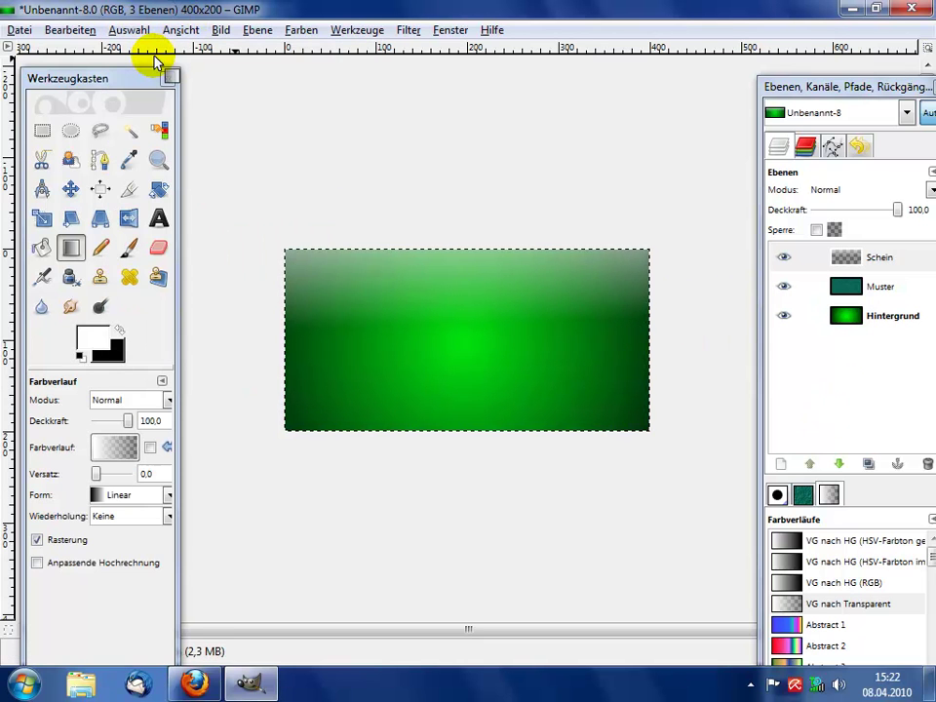
pyautogui.click(780, 464)
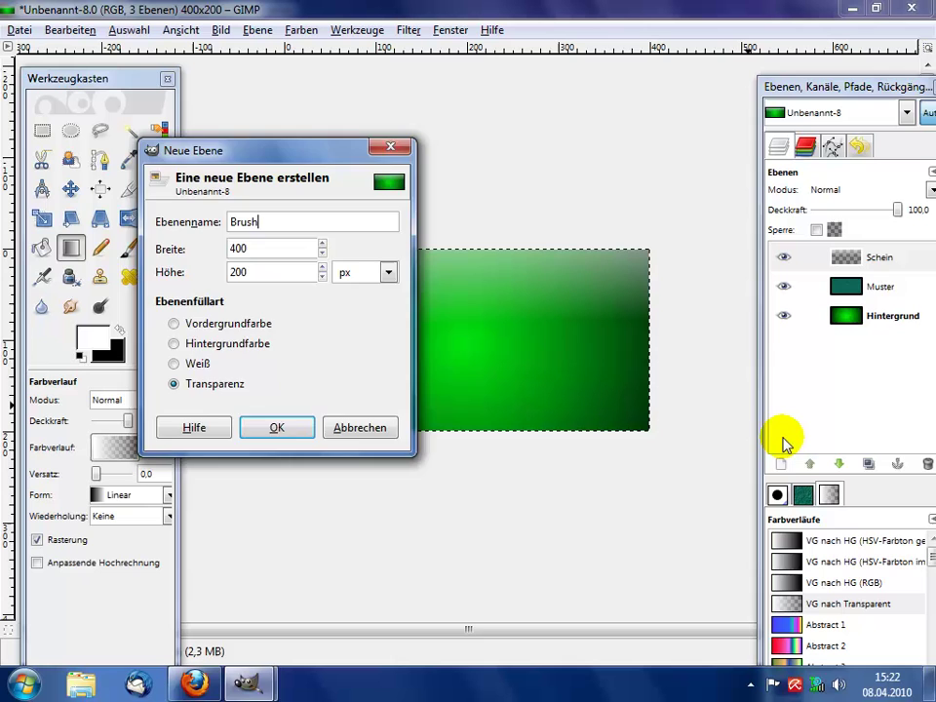
pyautogui.press('Return')
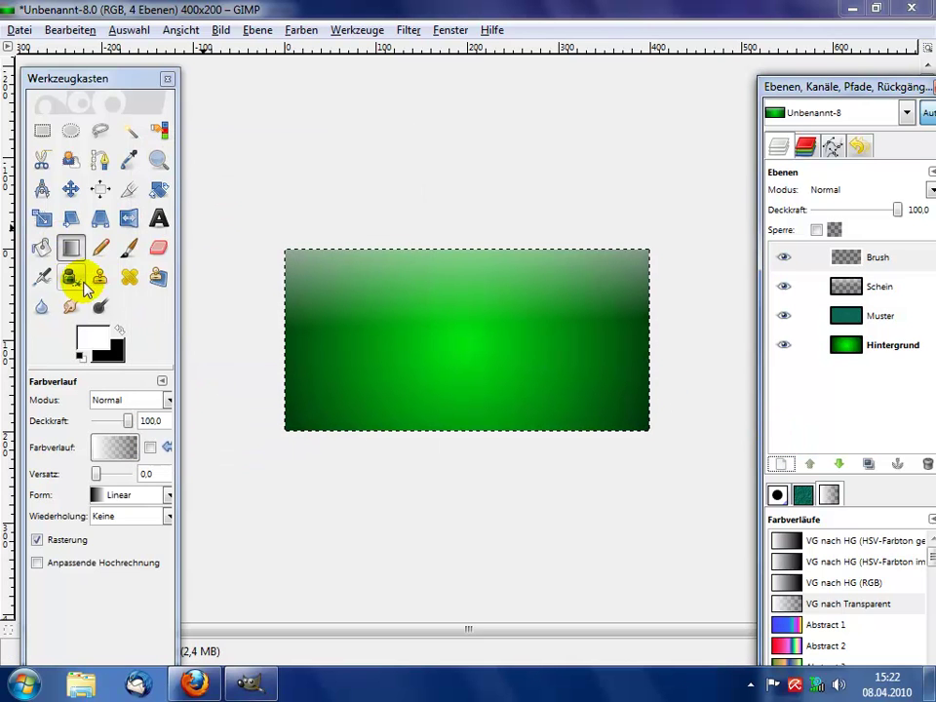
# Step: Choose the Paintbrush with the glow1 brush tip scaled to 0.23
pyautogui.click(129, 249)
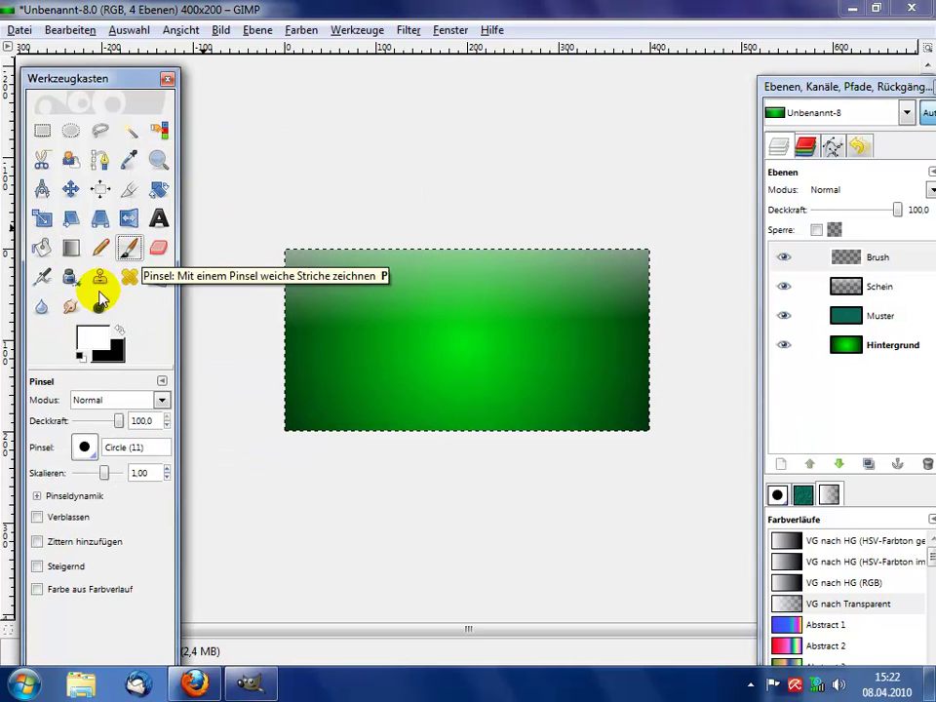
pyautogui.click(84, 446)
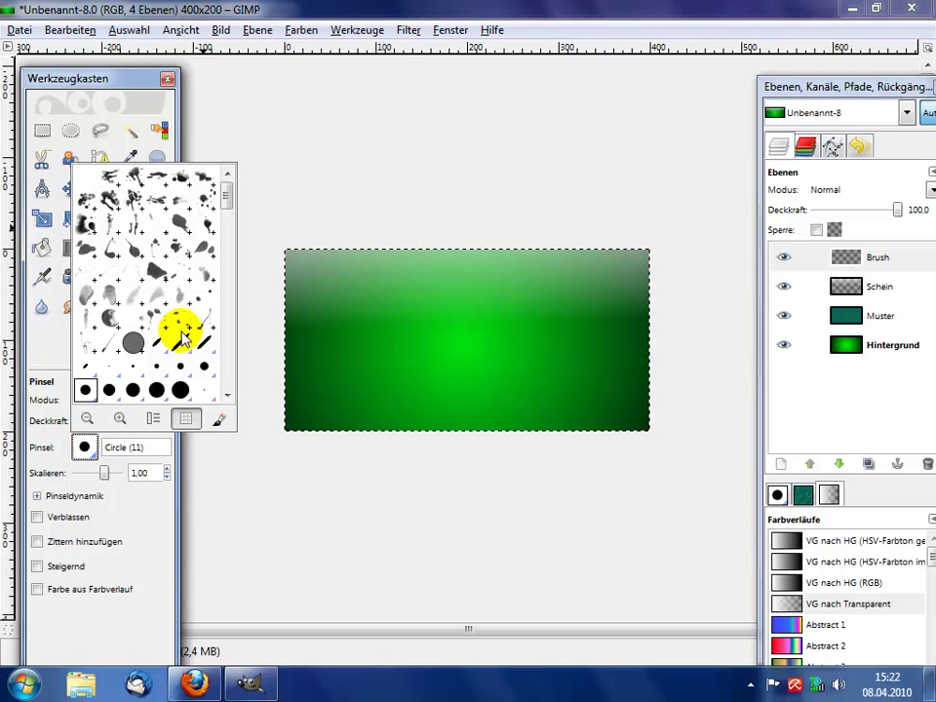
pyautogui.scroll(-2, 182, 336)
pyautogui.scroll(-2, 183, 336)
pyautogui.scroll(-2, 182, 336)
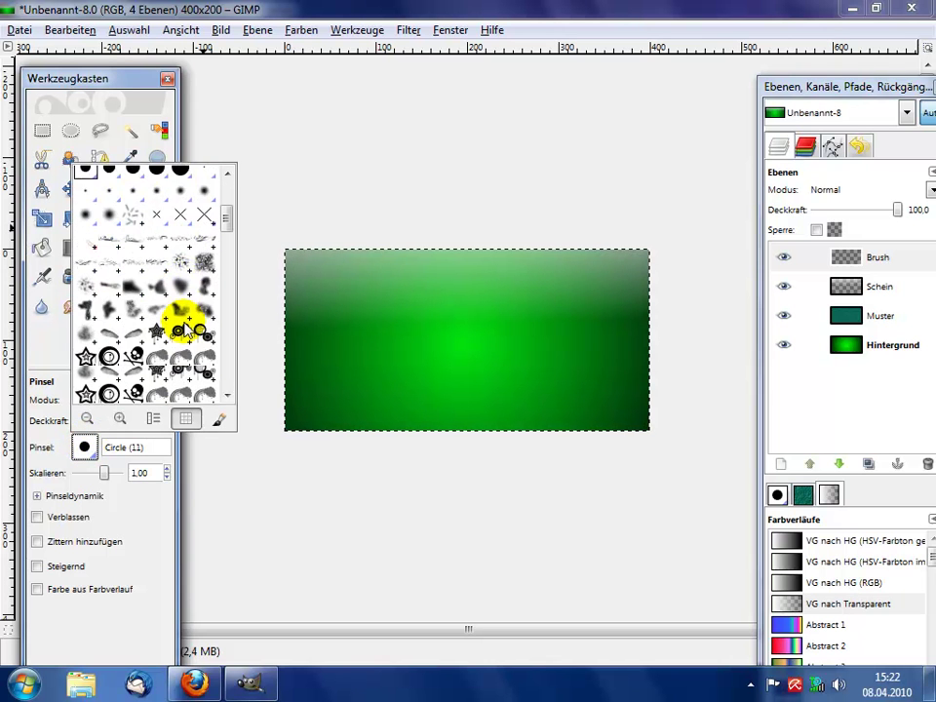
pyautogui.scroll(-2, 182, 331)
pyautogui.scroll(-2, 182, 331)
pyautogui.scroll(-2, 184, 330)
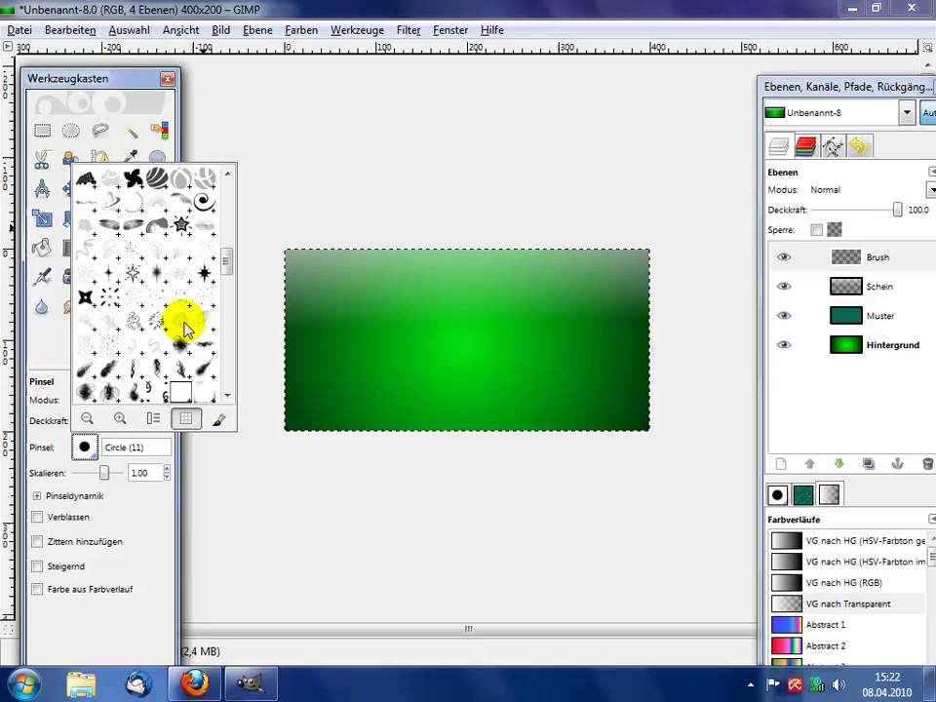
pyautogui.scroll(-2, 183, 327)
pyautogui.doubleClick(203, 267)
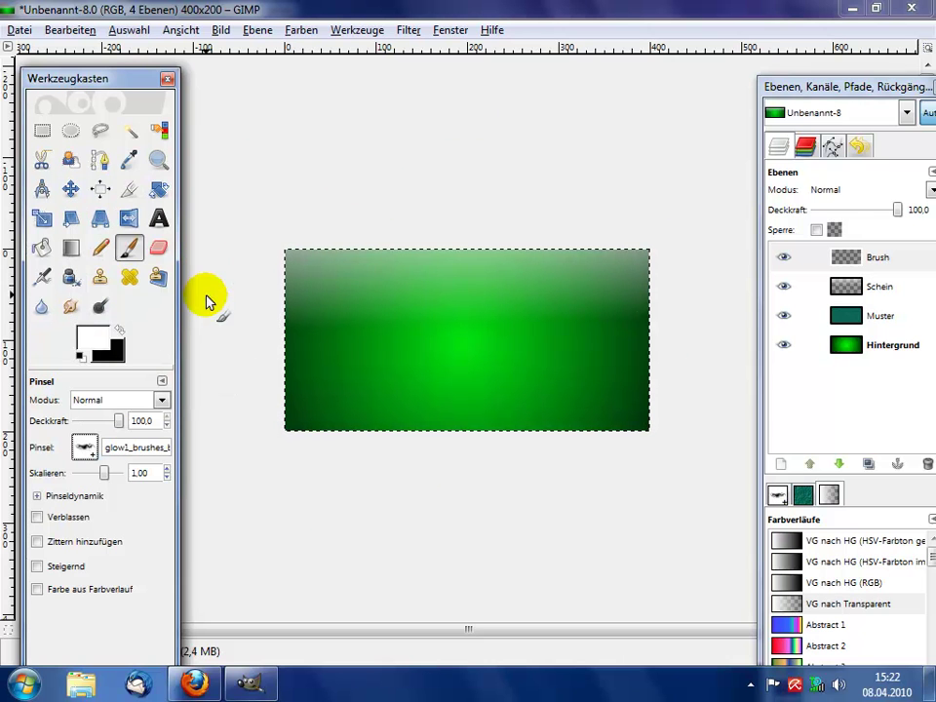
pyautogui.moveTo(104, 472); pyautogui.dragTo(97, 474)
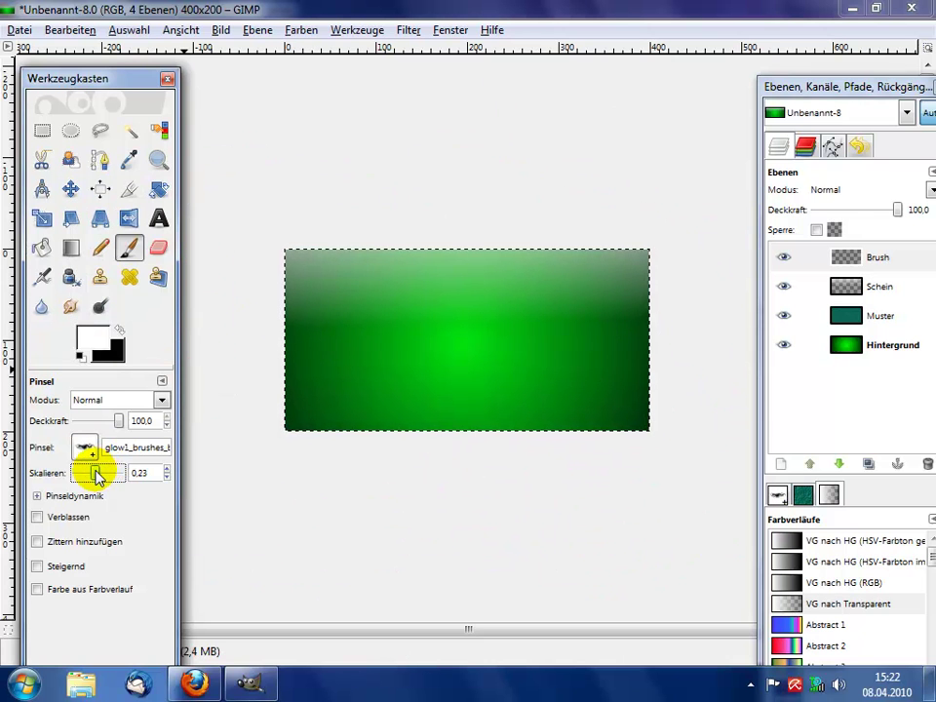
# Step: Set the foreground to light green 56ff56 and stamp a glow swirl at the banner's centre
pyautogui.click(90, 343)
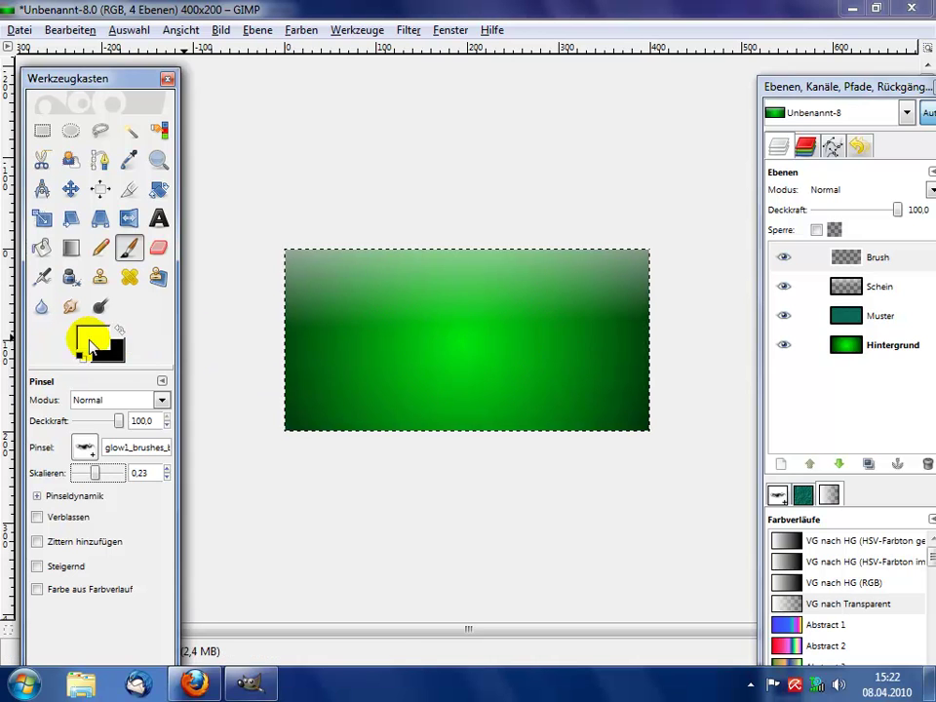
pyautogui.click(546, 459)
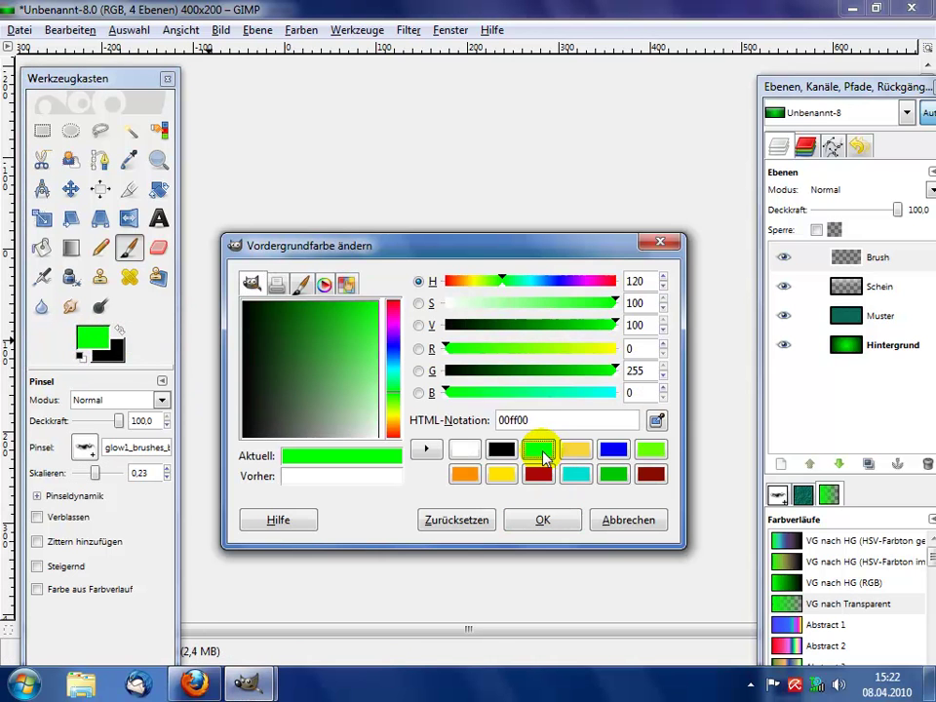
pyautogui.moveTo(371, 319); pyautogui.dragTo(413, 369)
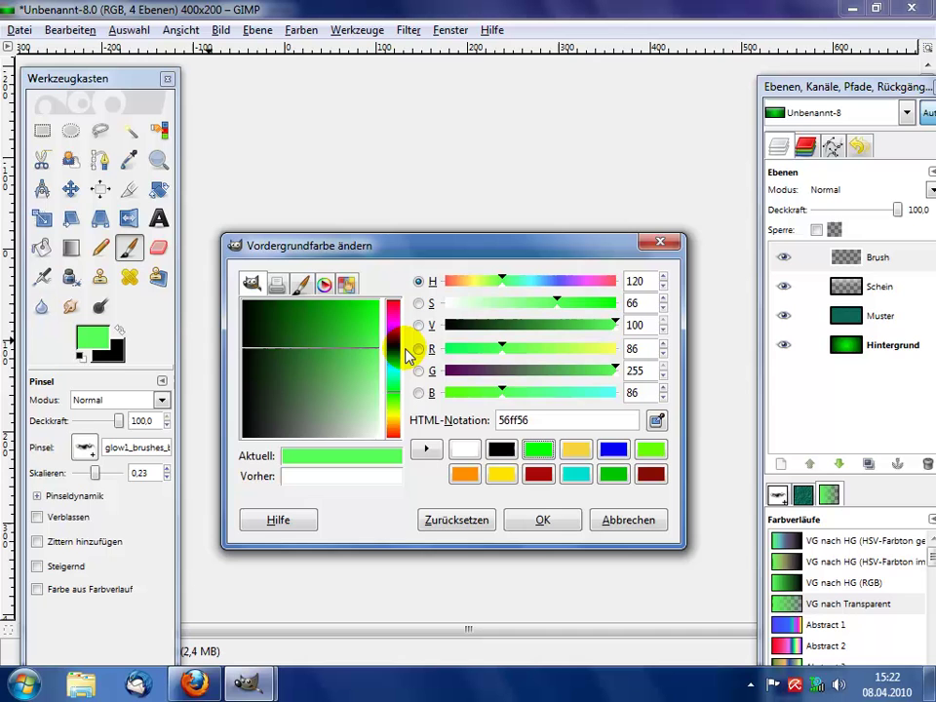
pyautogui.click(543, 520)
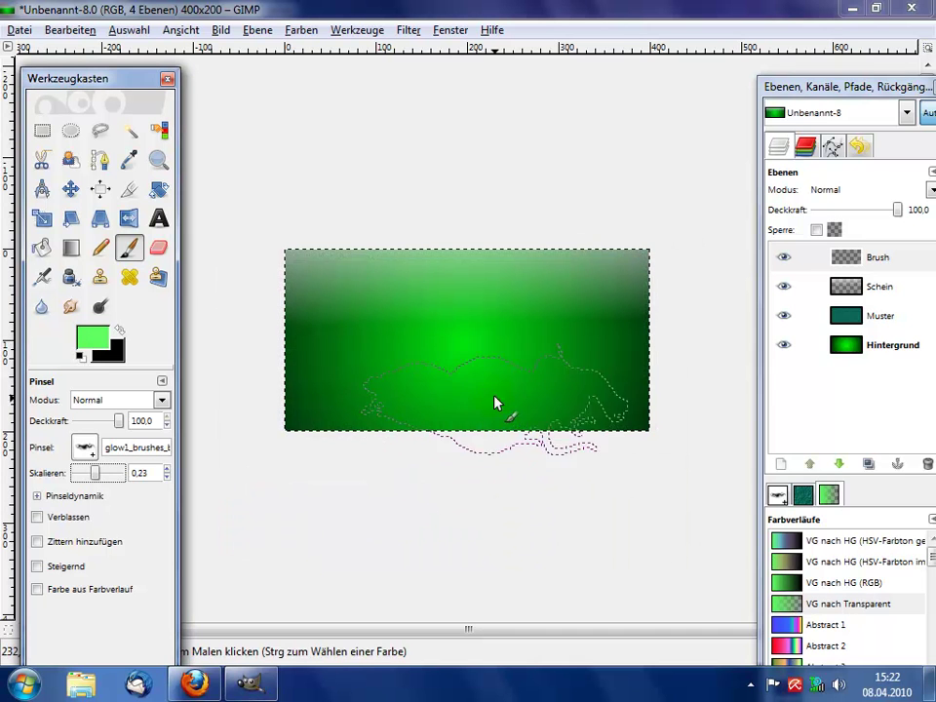
pyautogui.click(473, 343)
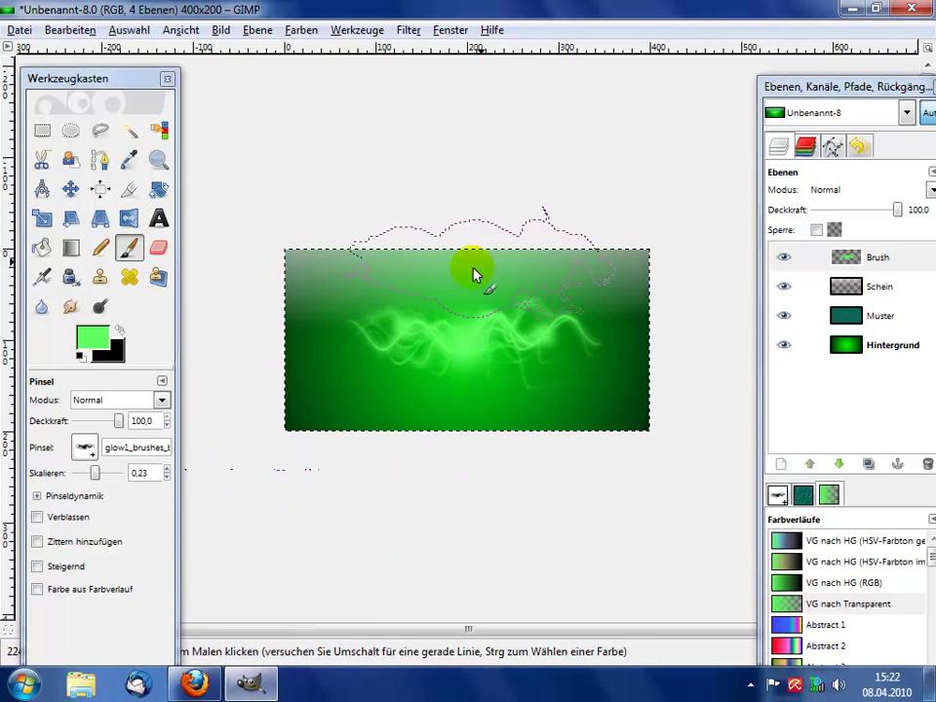
pyautogui.click(780, 466)
# Step: Cancel the new layer and set the Text tool's font to BrianBecker-Heavy
pyautogui.click(397, 449)
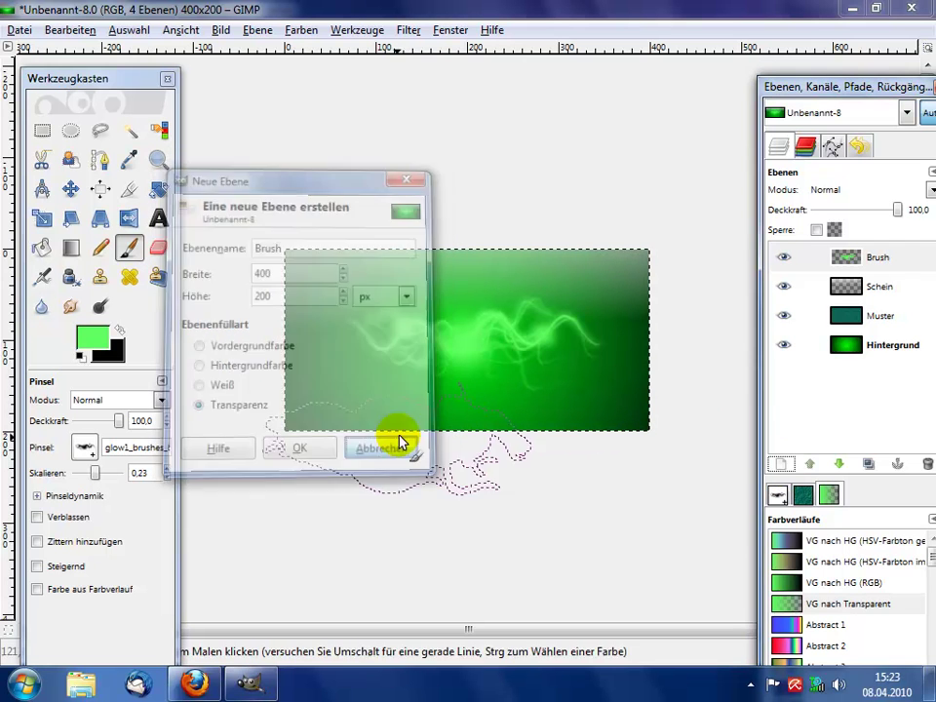
pyautogui.click(159, 220)
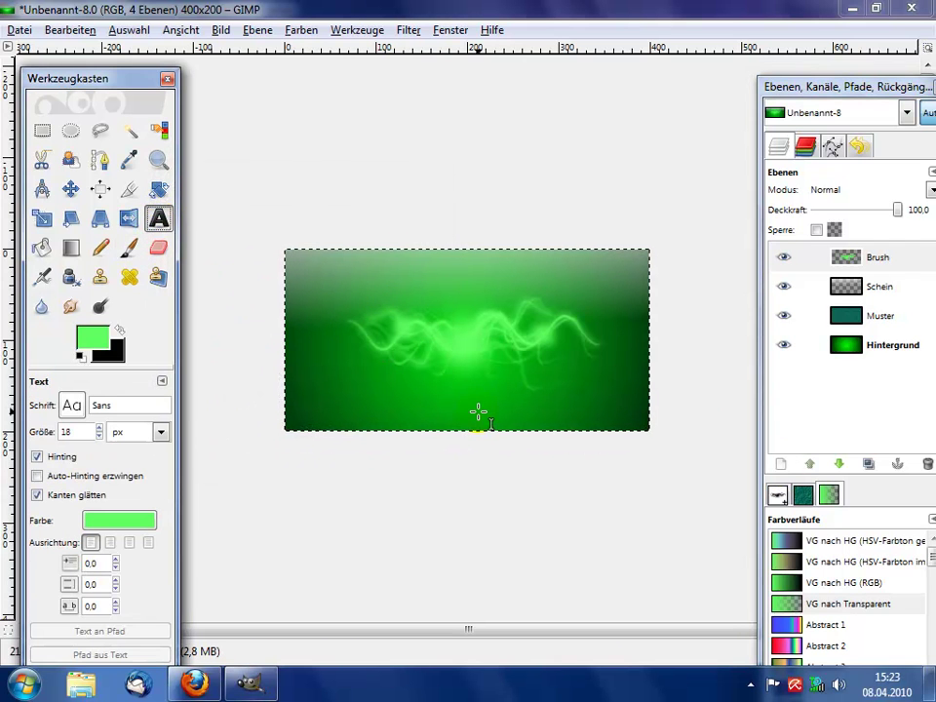
pyautogui.click(72, 405)
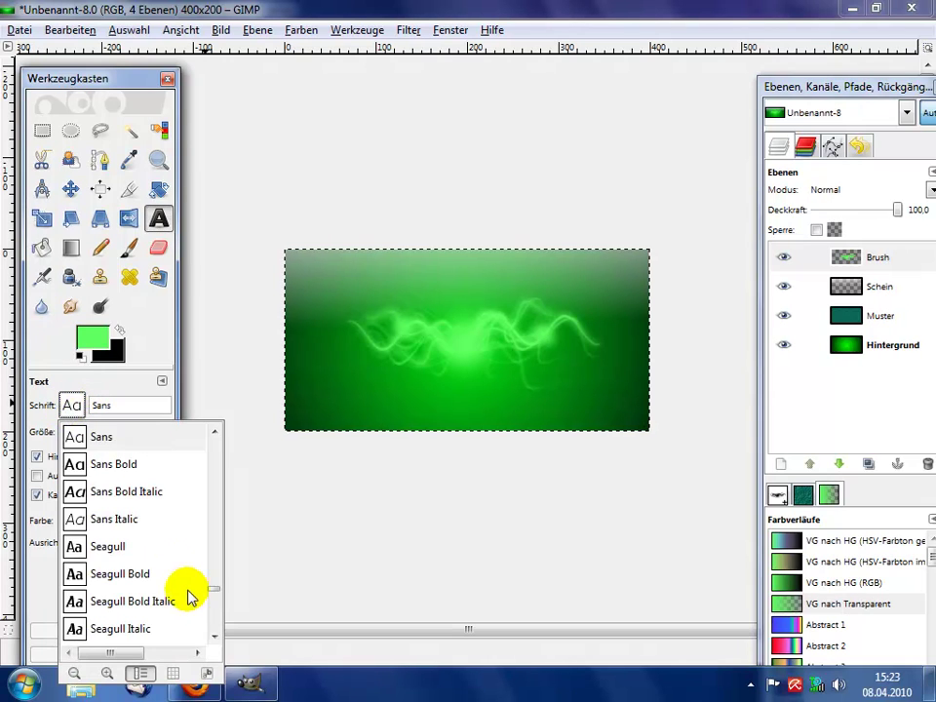
pyautogui.moveTo(214, 591); pyautogui.dragTo(213, 464)
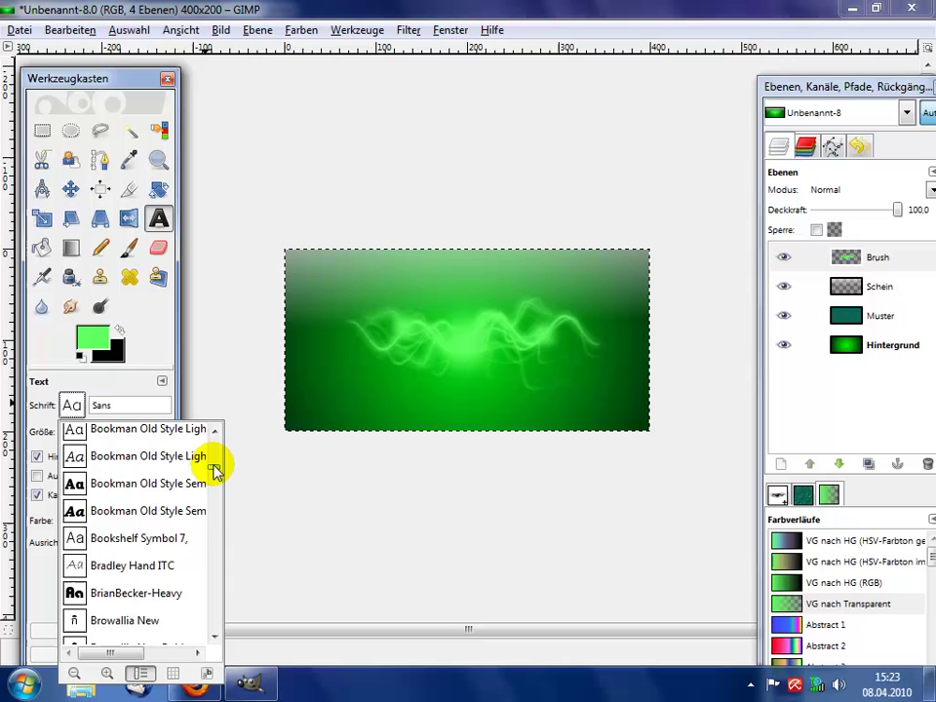
pyautogui.moveTo(213, 464); pyautogui.dragTo(215, 472)
pyautogui.scroll(1, 193, 485)
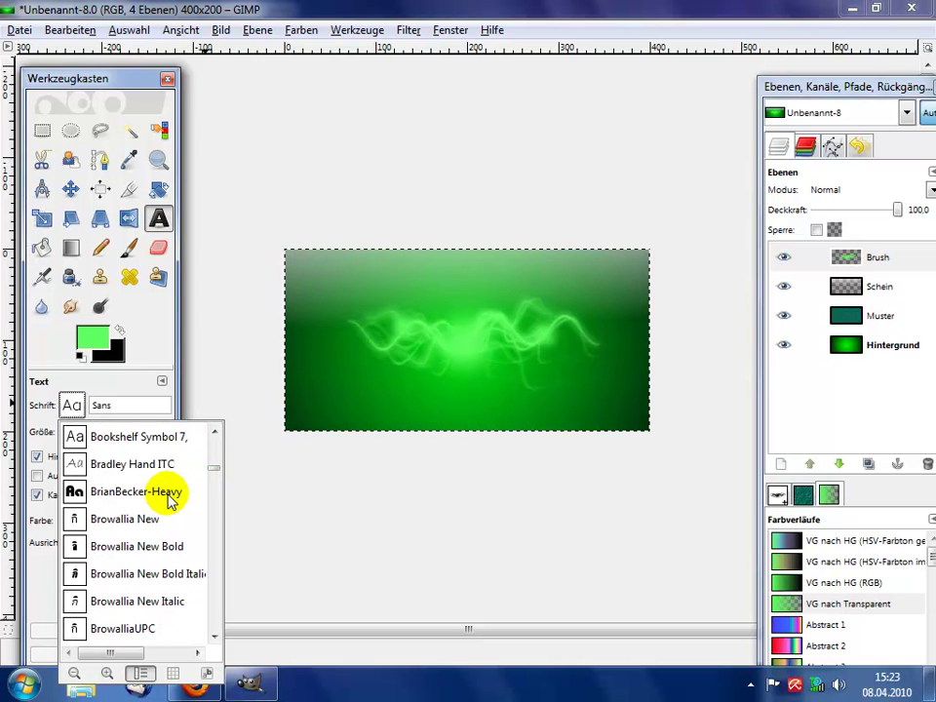
pyautogui.click(156, 497)
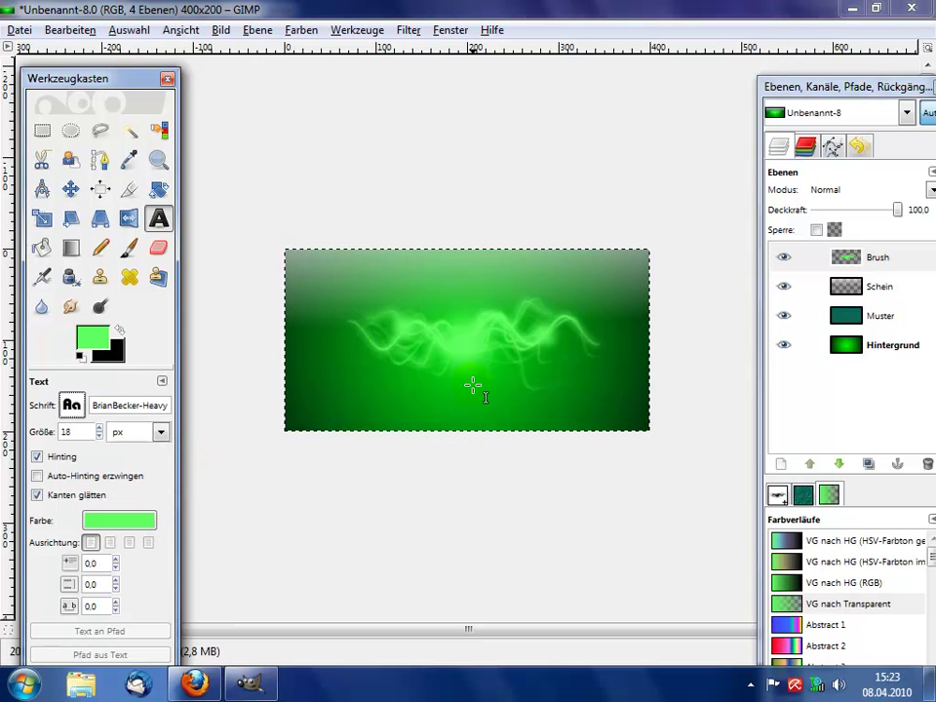
# Step: Place 'Dein Name' text at 41 px size in the banner's lower right corner
pyautogui.press('Tab')
pyautogui.moveTo(468, 364); pyautogui.dragTo(659, 435)
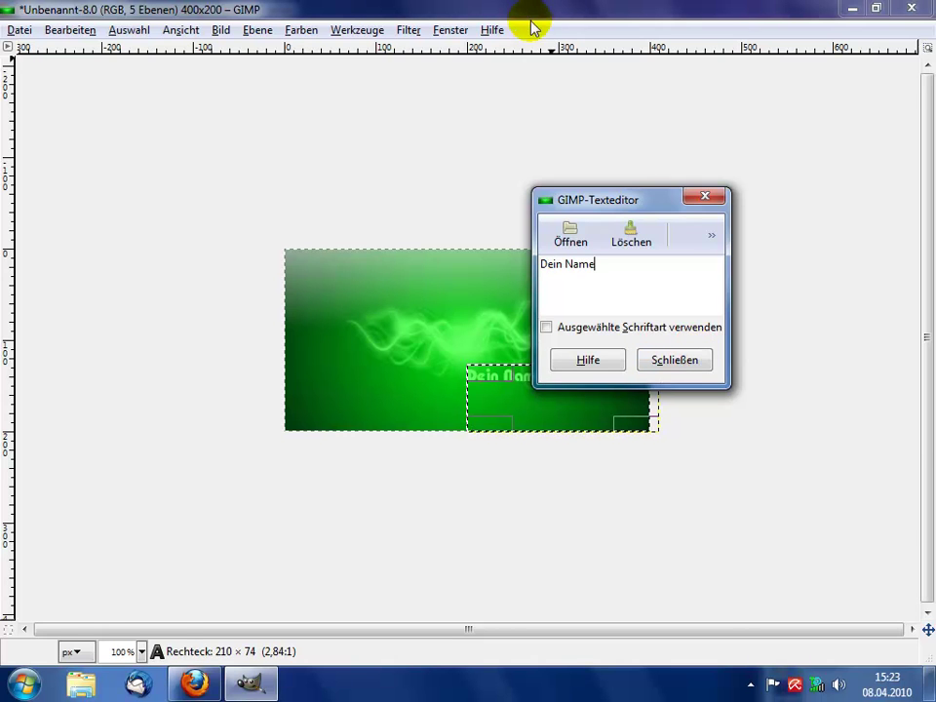
pyautogui.press('Tab')
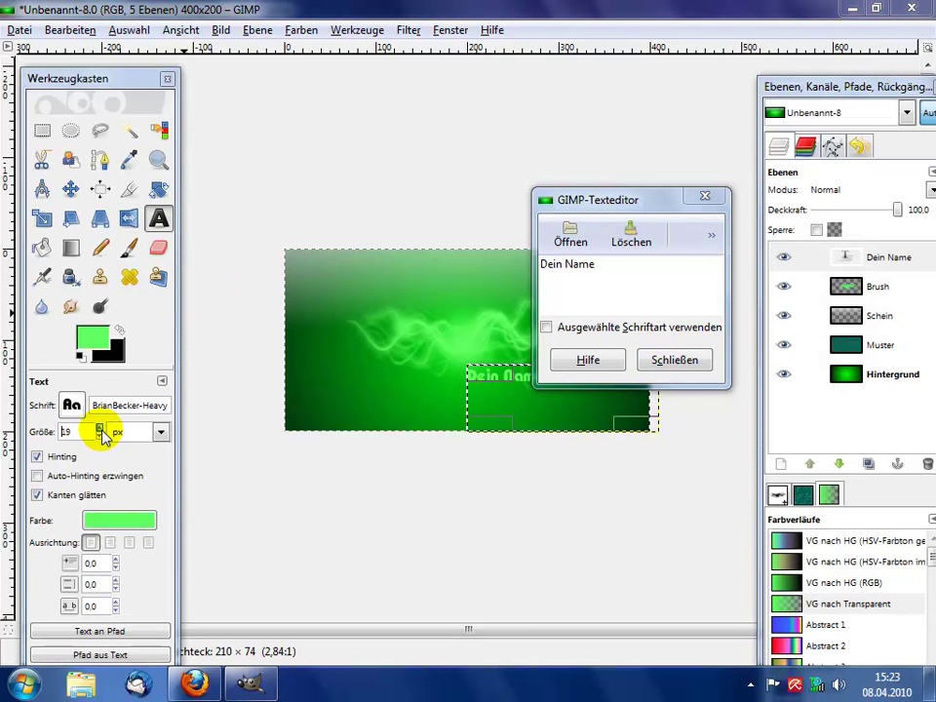
pyautogui.scroll(20, 101, 429)
pyautogui.press('Tab')
pyautogui.moveTo(539, 404)
pyautogui.mouseDown()
pyautogui.moveTo(547, 421)
pyautogui.moveTo(534, 427)
pyautogui.moveTo(539, 414)
pyautogui.mouseUp()
pyautogui.click(673, 359)
pyautogui.press('Tab')
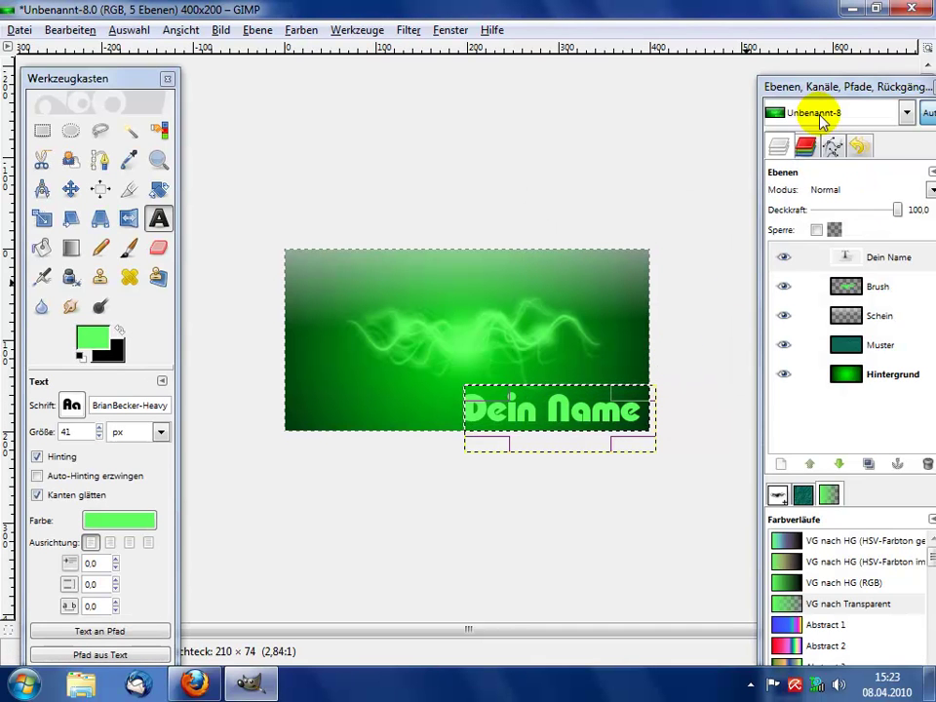
pyautogui.moveTo(792, 86); pyautogui.dragTo(777, 86)
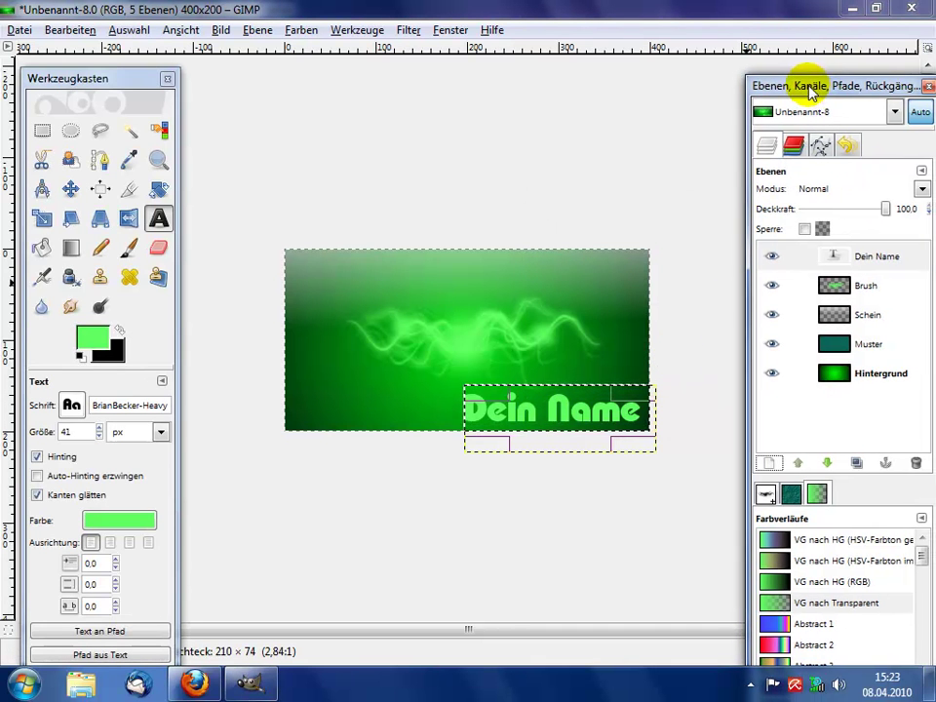
# Step: Set the Dein Name text layer to Überlagern (overlay) mode and nudge the text slightly right
pyautogui.click(920, 188)
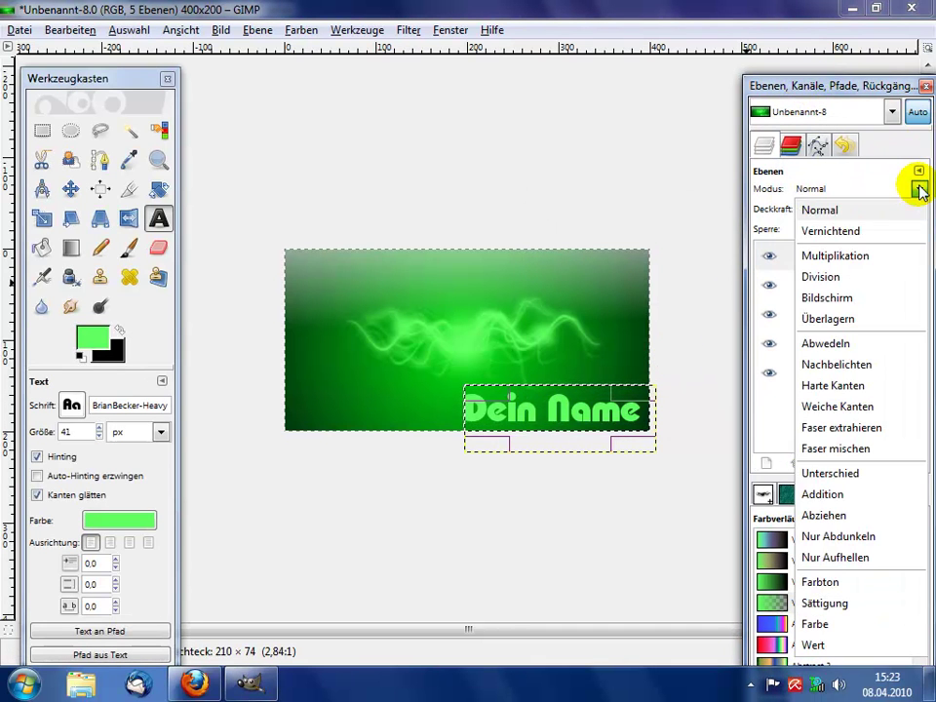
pyautogui.click(852, 320)
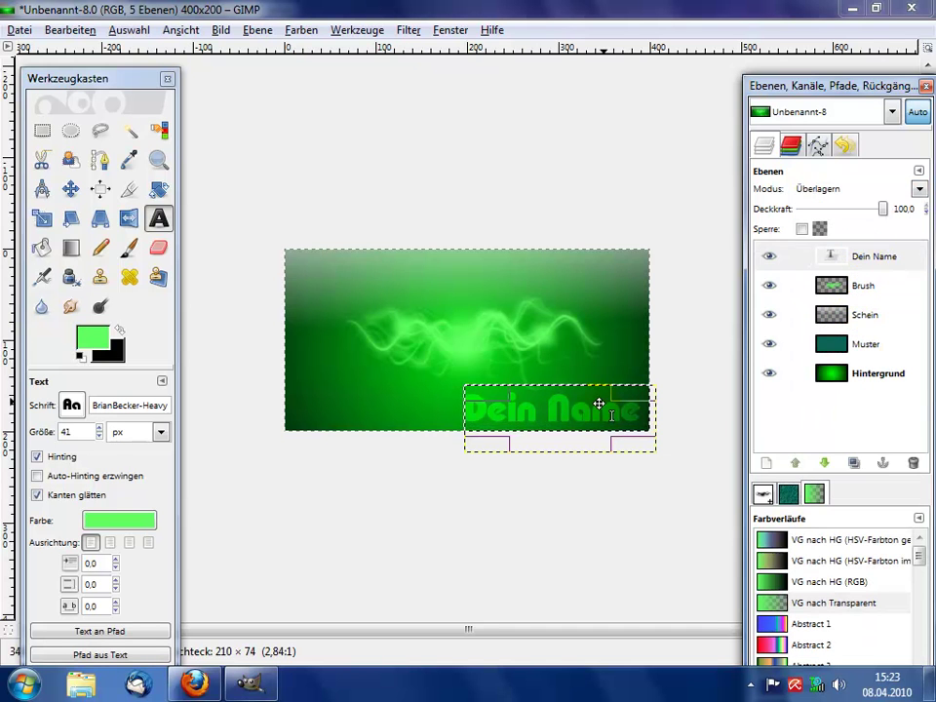
pyautogui.press('Tab')
pyautogui.click(569, 425)
pyautogui.moveTo(574, 422); pyautogui.dragTo(575, 422)
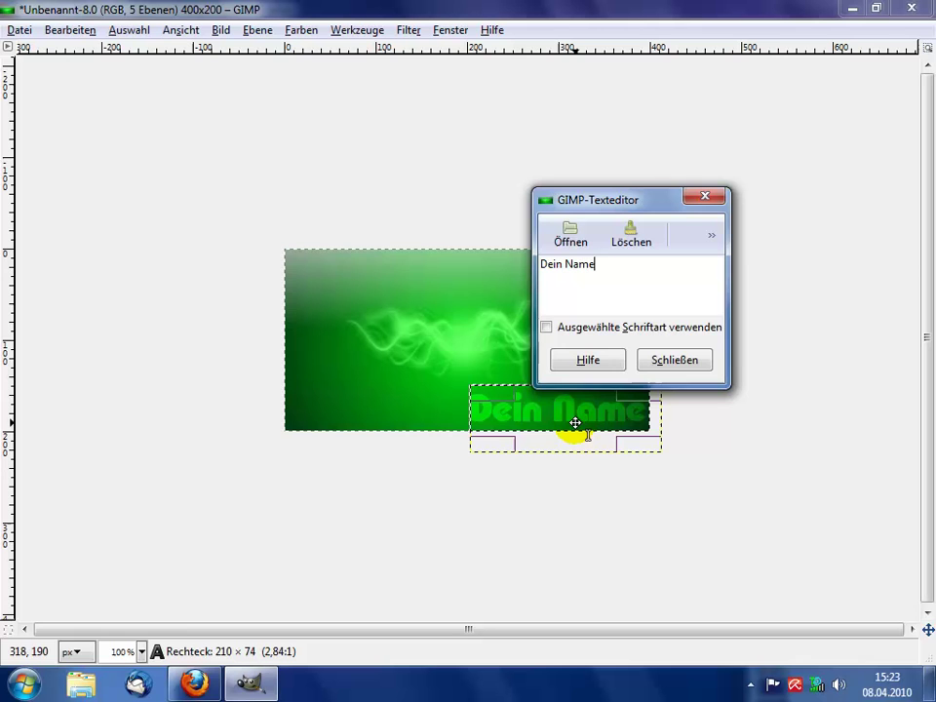
pyautogui.click(673, 360)
pyautogui.press('Tab')
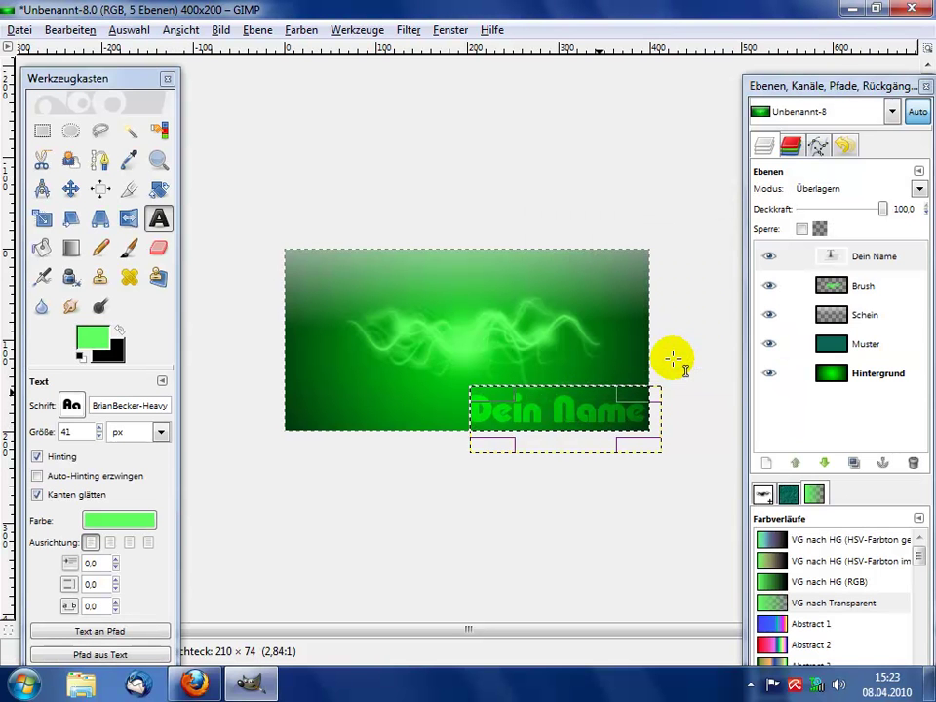
# Step: Add a transparent layer named Kontur and swap colours so black is the foreground
pyautogui.click(765, 464)
pyautogui.write('Kontur')
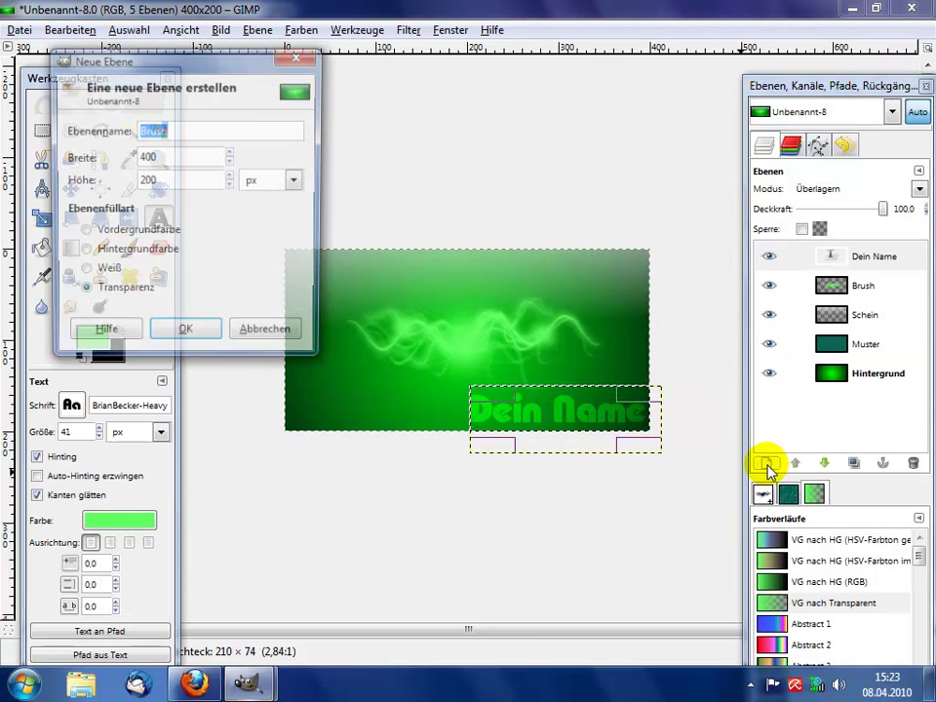
pyautogui.click(186, 336)
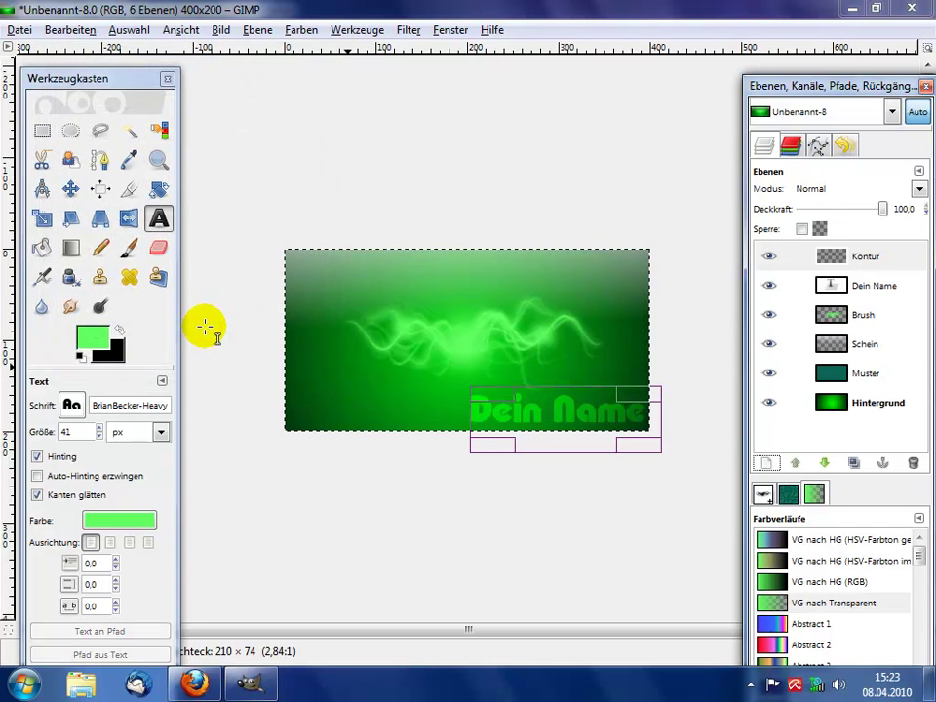
pyautogui.click(121, 331)
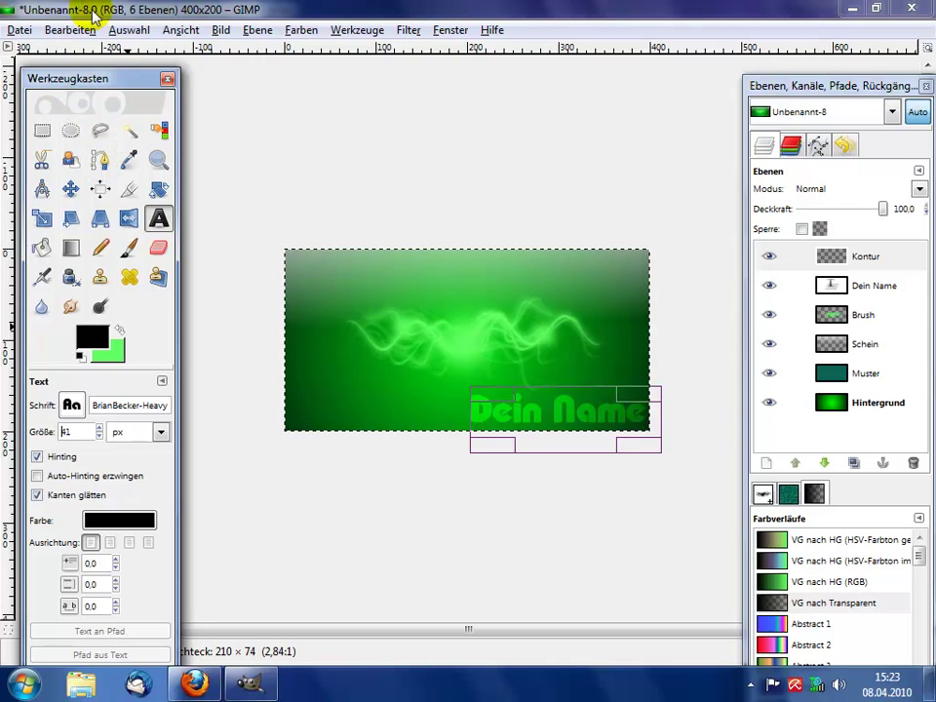
# Step: Select the whole image via Auswahl > Alles auswählen
pyautogui.click(130, 31)
pyautogui.click(151, 56)
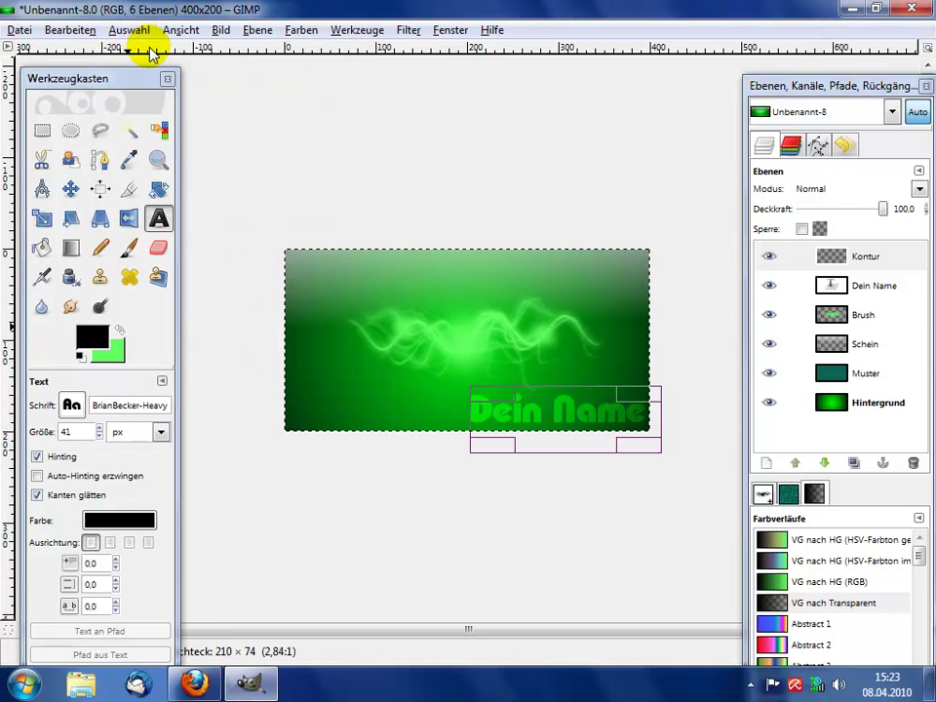
pyautogui.click(63, 30)
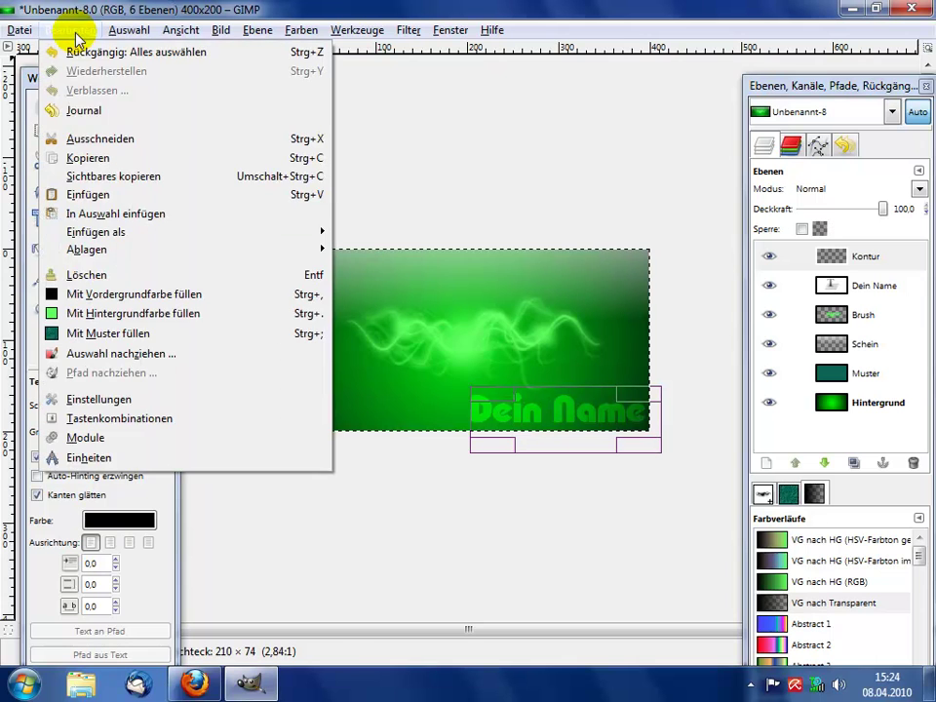
# Step: Stroke the whole-image selection onto Kontur as a solid line about 6 px wide
pyautogui.click(202, 355)
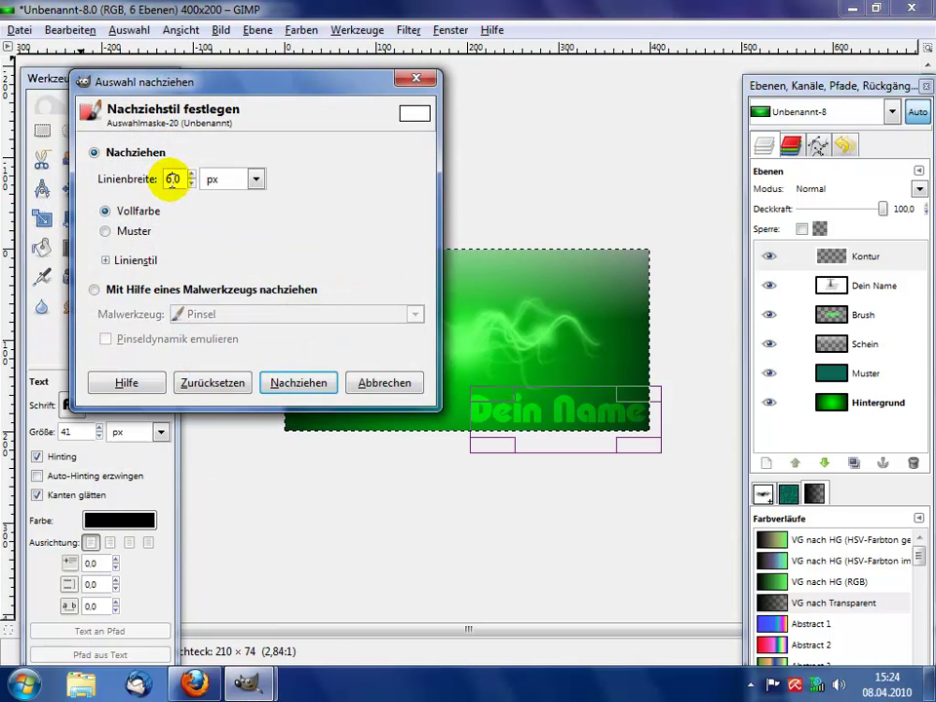
pyautogui.moveTo(172, 179); pyautogui.dragTo(163, 179)
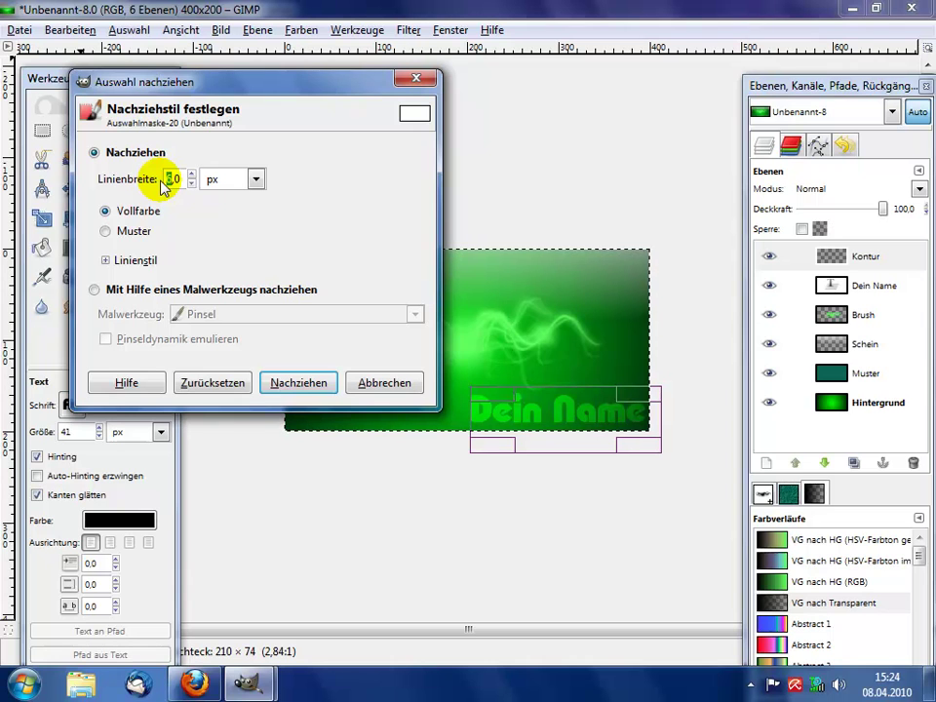
pyautogui.click(304, 381)
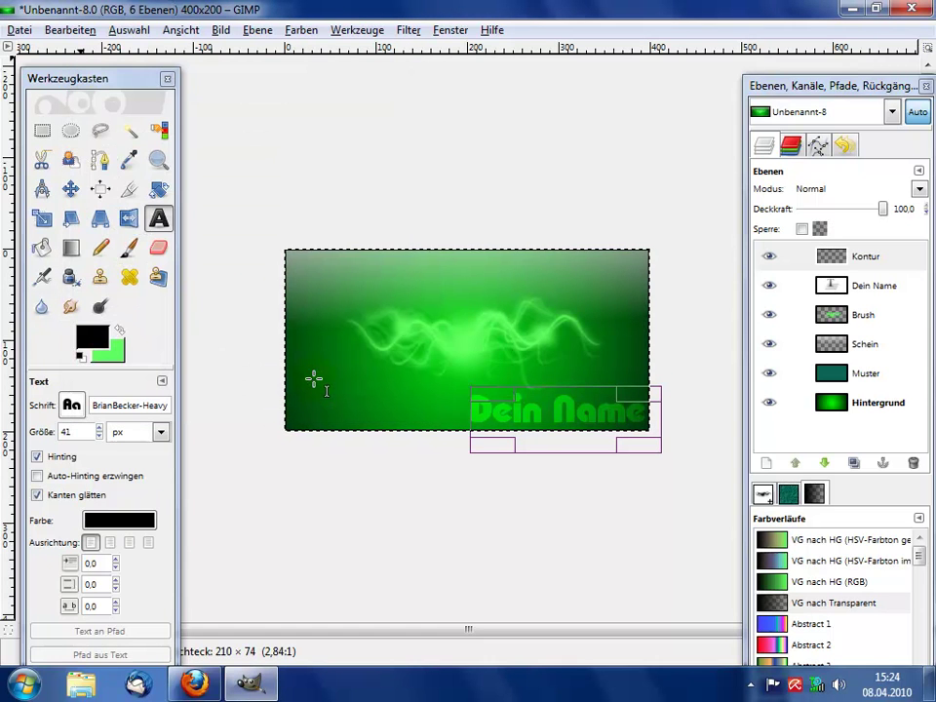